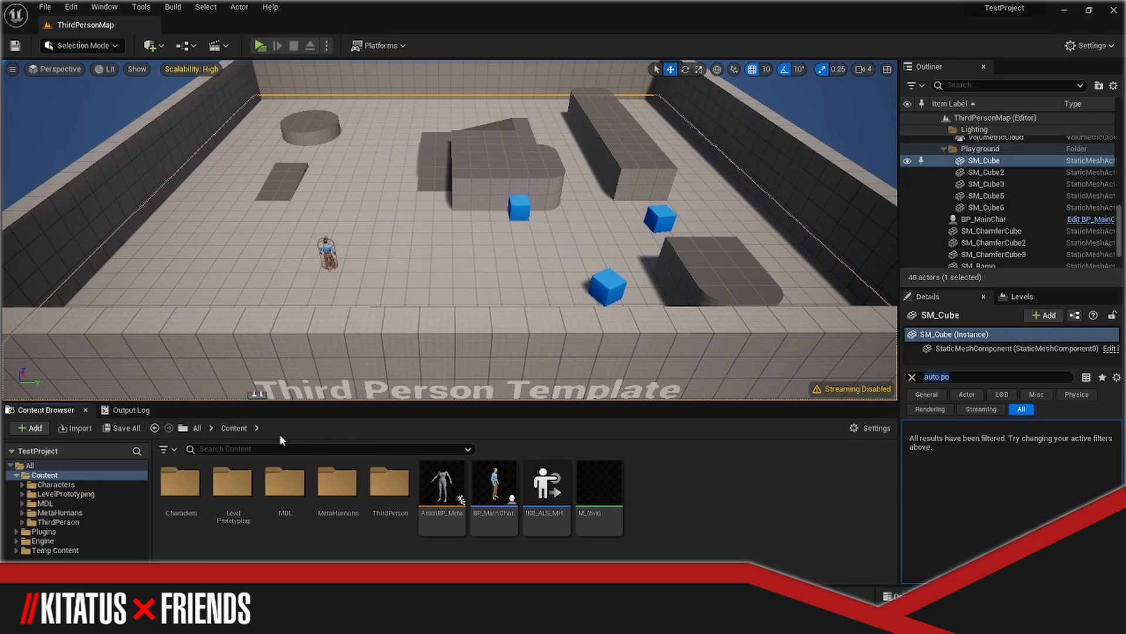
Create an IK Retargeter asset in the Content folder with IKR_ALS as the source IK Rig, keeping the default name
left_click(29, 428)
mouse_move(125, 374)
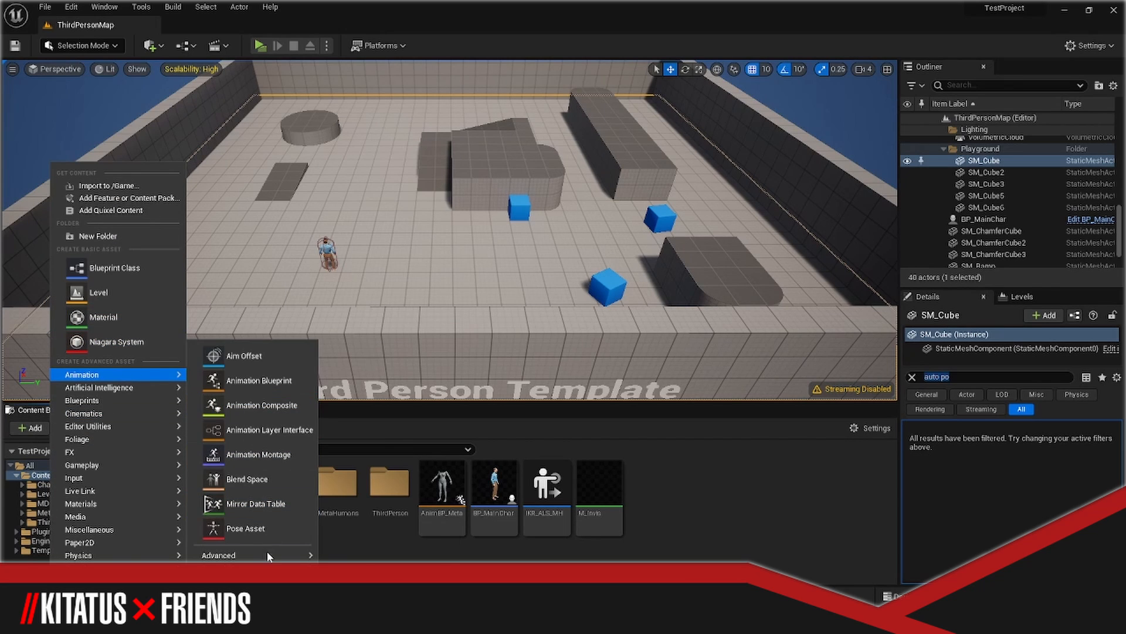
mouse_move(269, 556)
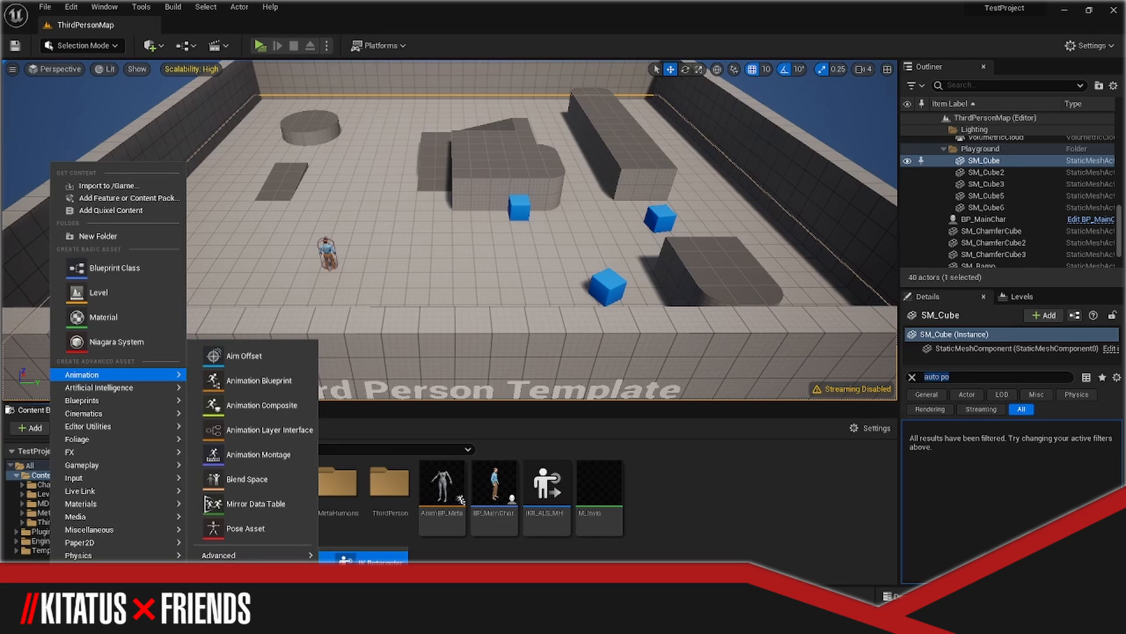
left_click(364, 562)
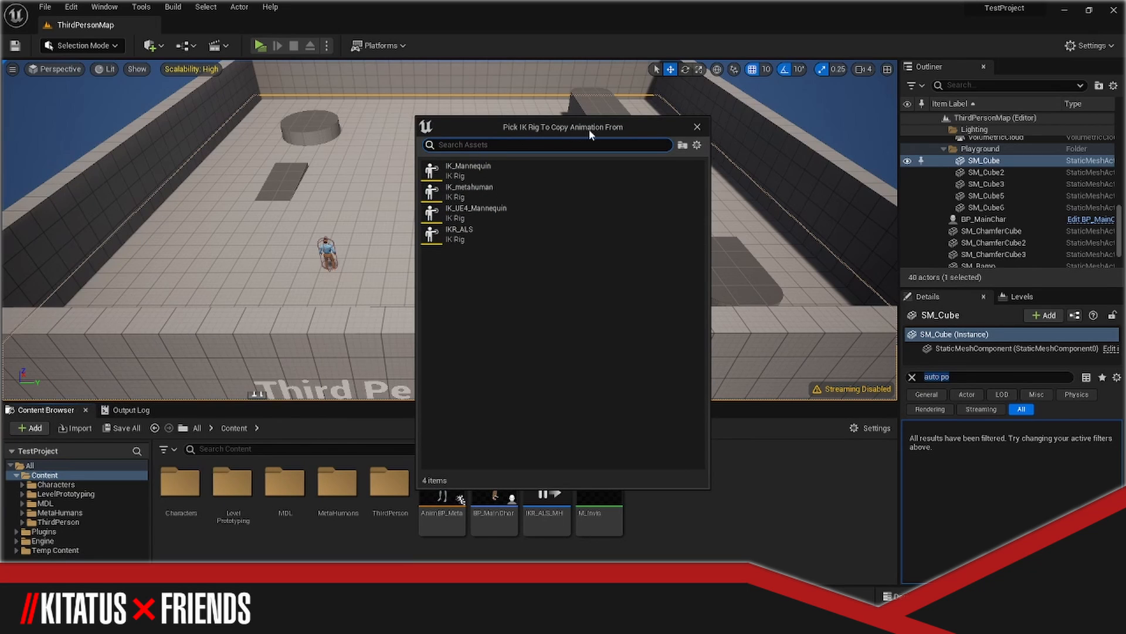
left_click(552, 170)
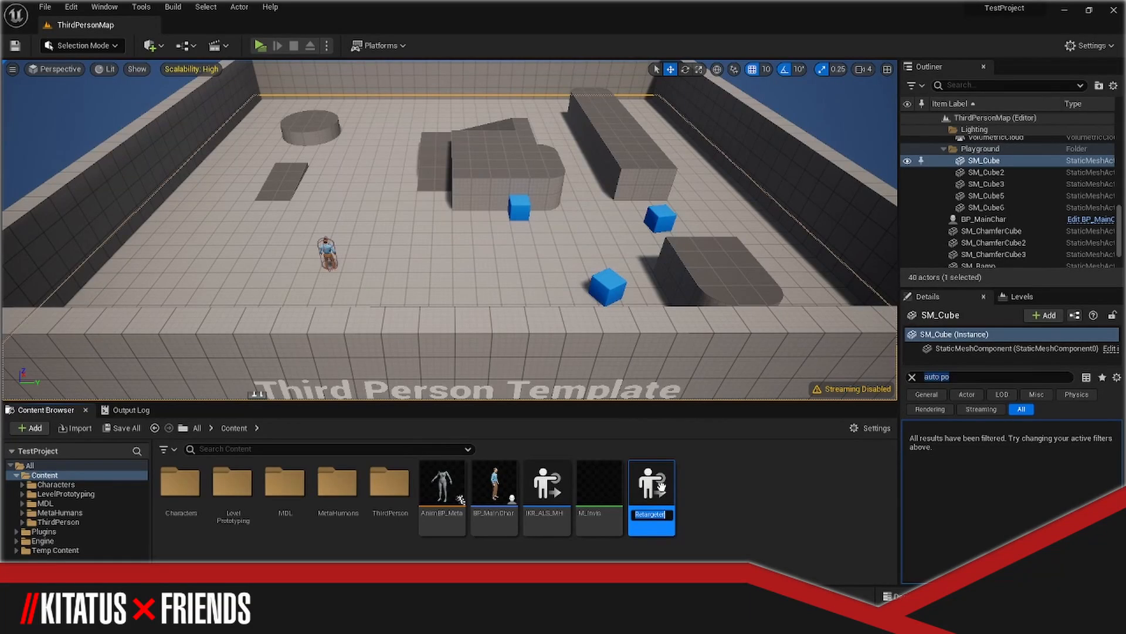
key("Return")
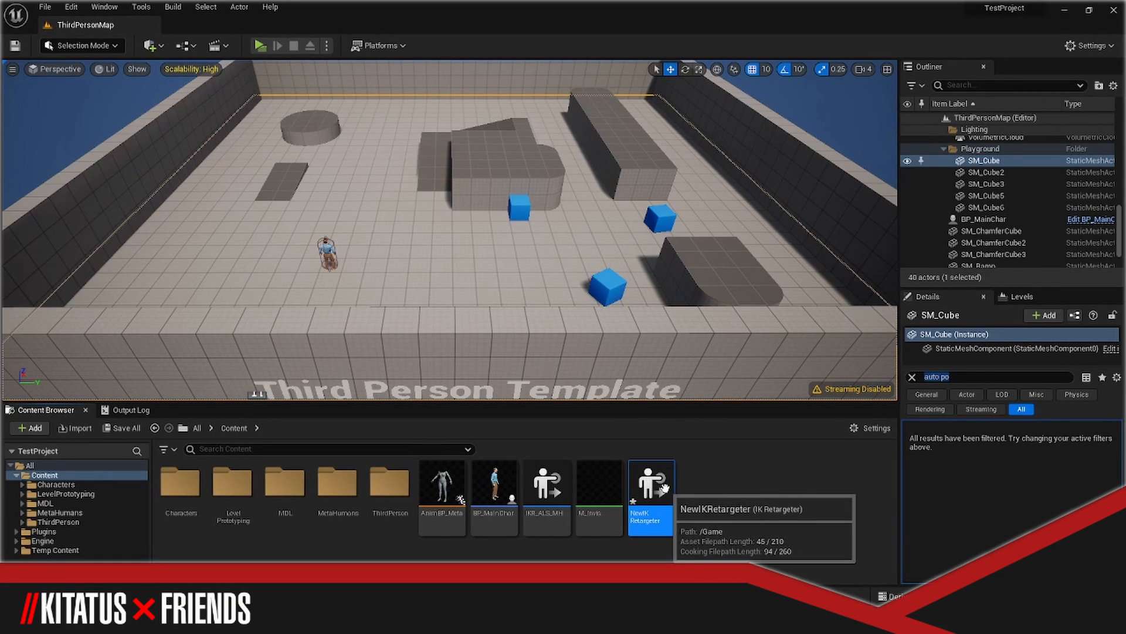
Open the new IK Retargeter and set its Target IKRig Asset to IK_metahuman
double_click(666, 487)
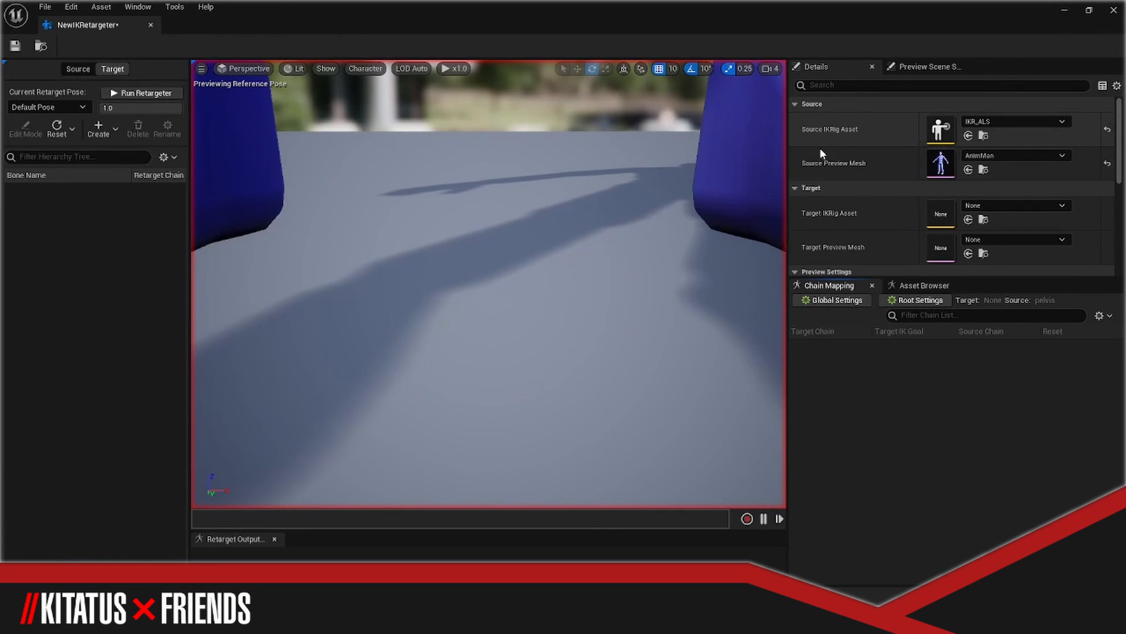
left_click(989, 205)
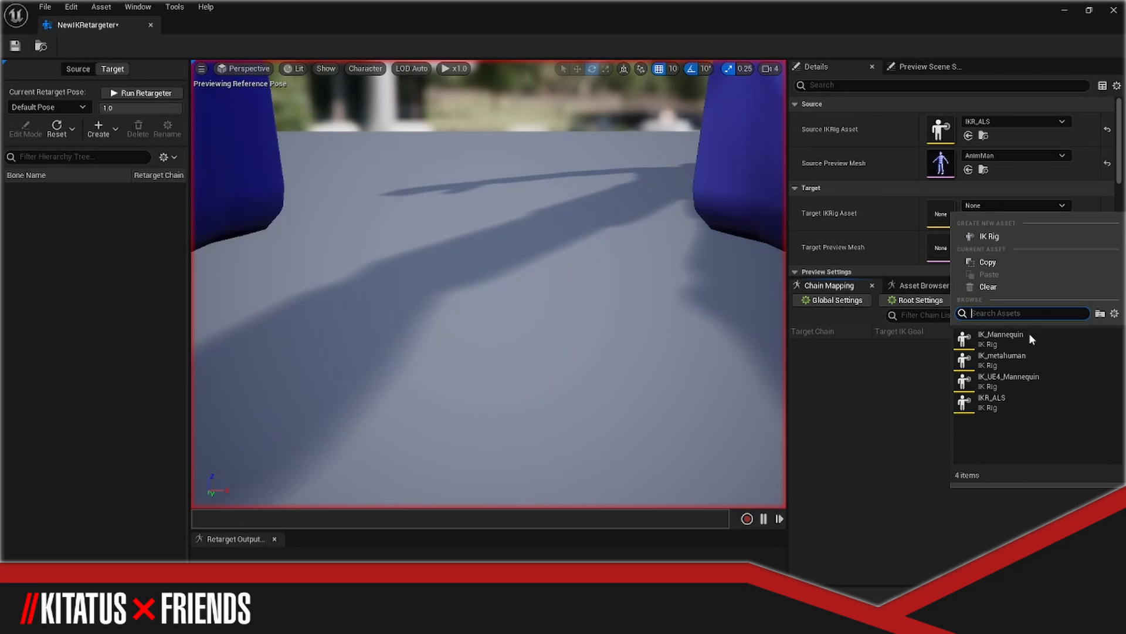
left_click(1037, 361)
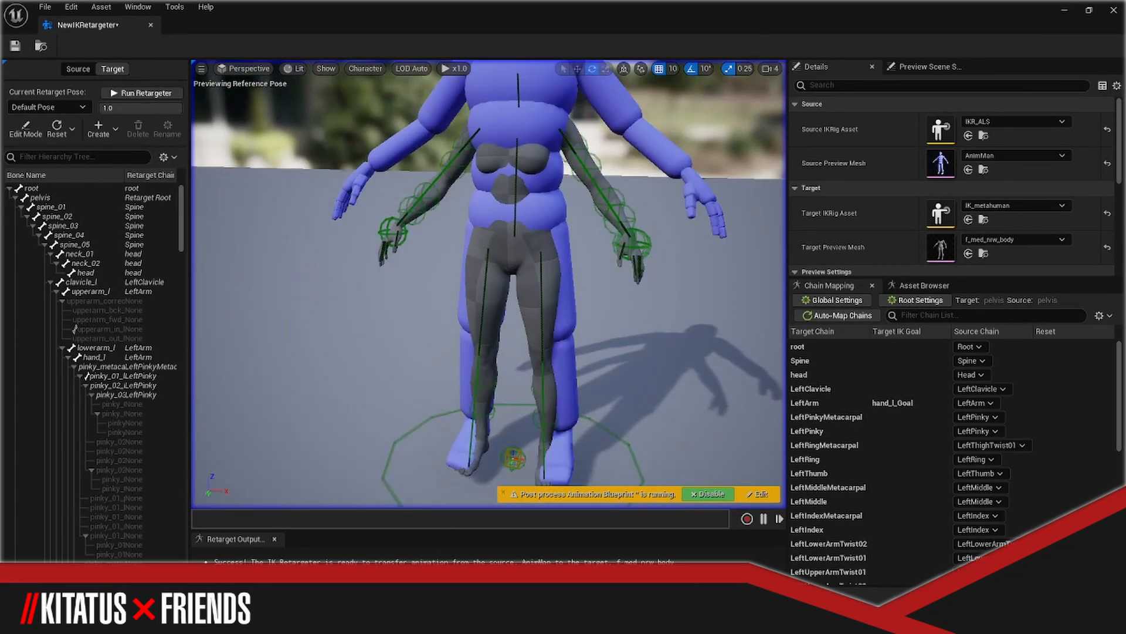
Preview the ALS_CRF_Walk_B animation on the retargeted meshes and pause it to inspect the hands
left_click(924, 286)
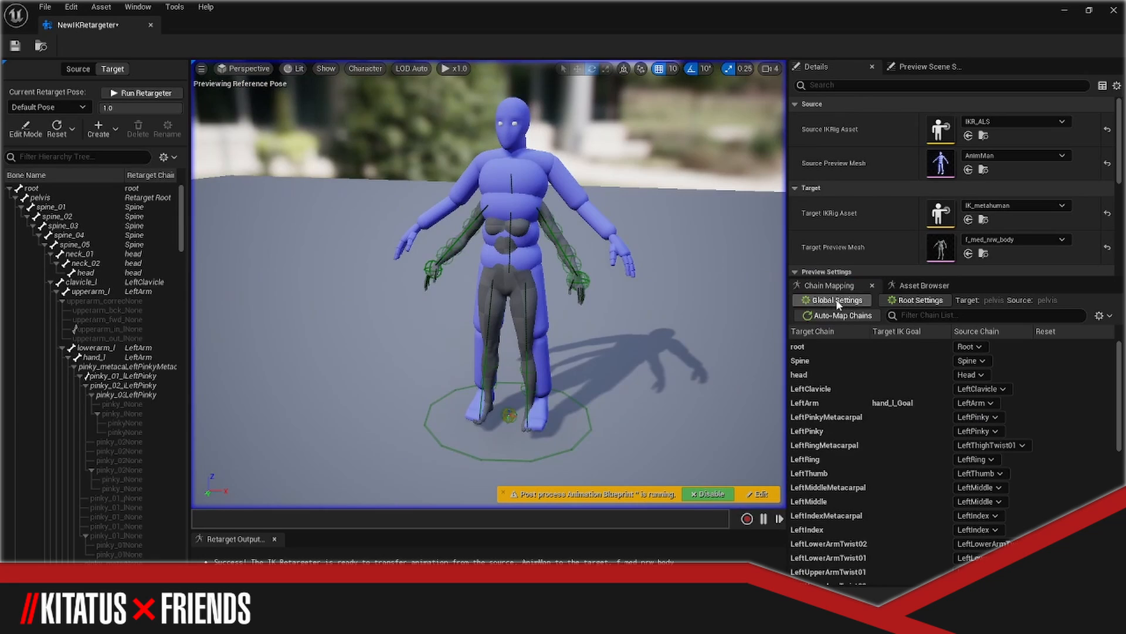
left_click(851, 533)
left_click(833, 476)
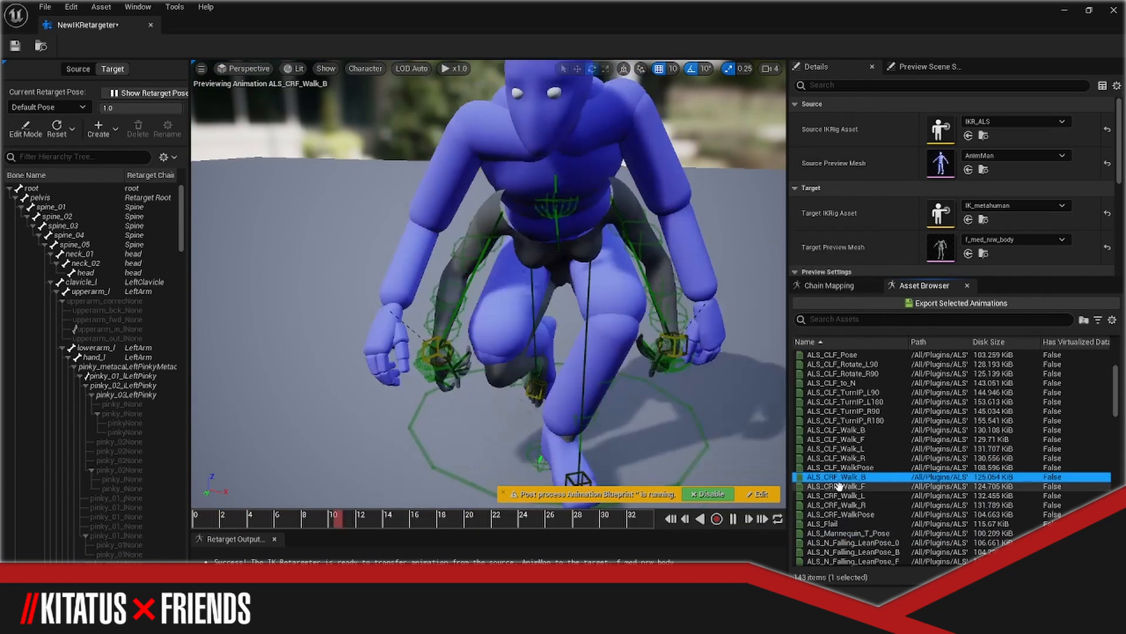
left_click(734, 519)
mouse_move(587, 352)
right_mouse_down()
mouse_move(587, 341)
mouse_move(587, 364)
mouse_move(586, 334)
right_mouse_up()
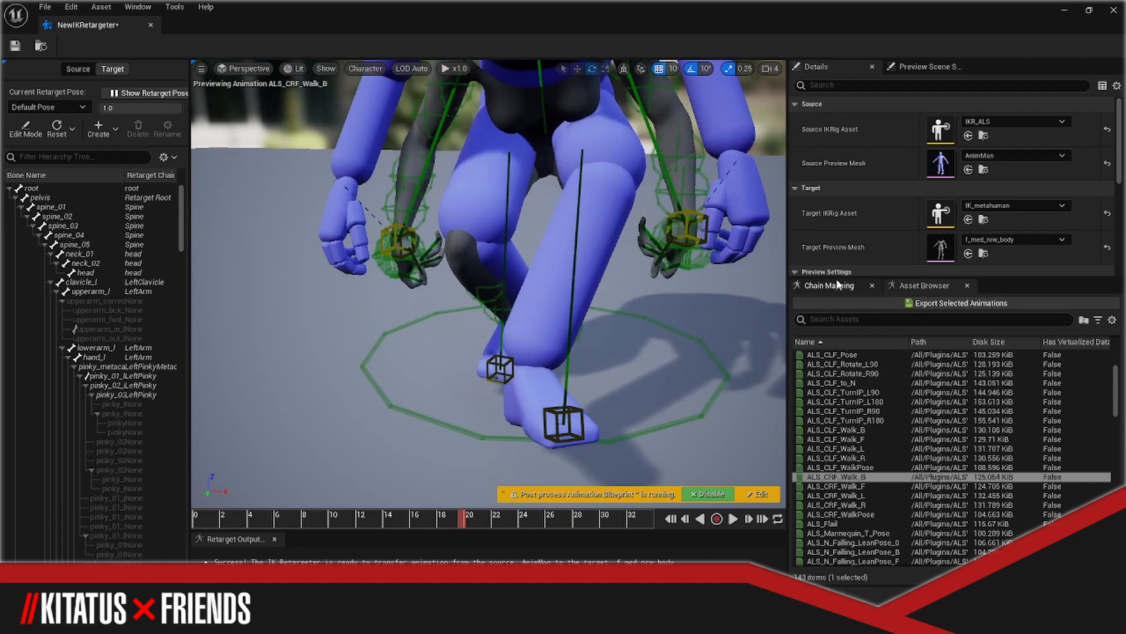
Set the source chains of LeftPinkyMetacarpal, LeftRingMetacarpal, LeftMiddleMetacarpal and LeftIndexMetacarpal to None in the chain mapping
left_click(836, 284)
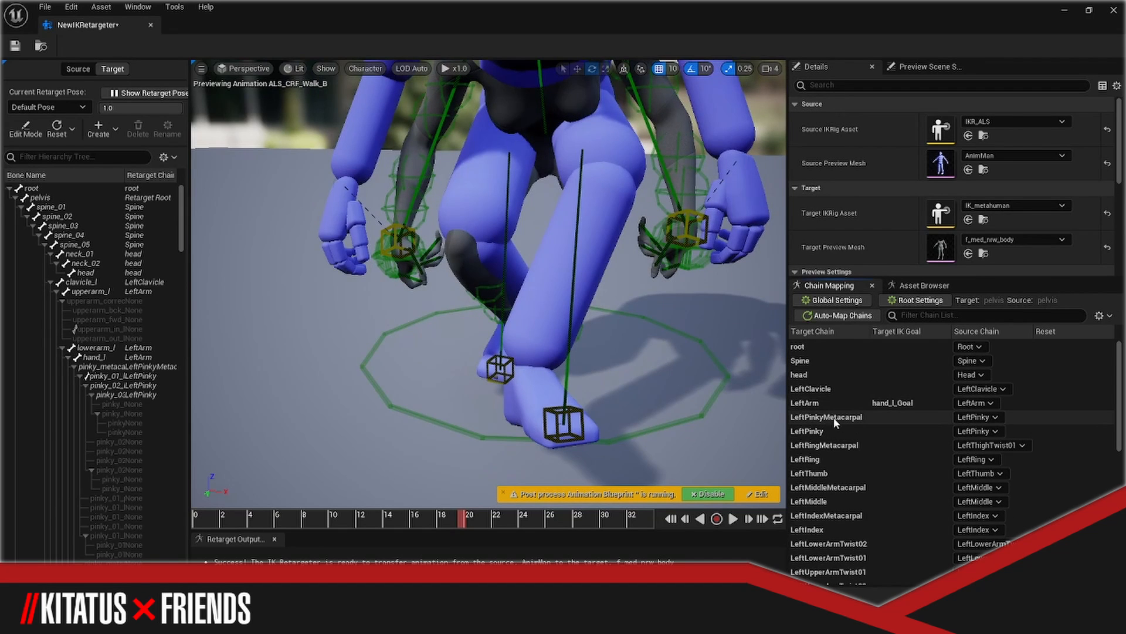
left_click(977, 417)
left_click(974, 176)
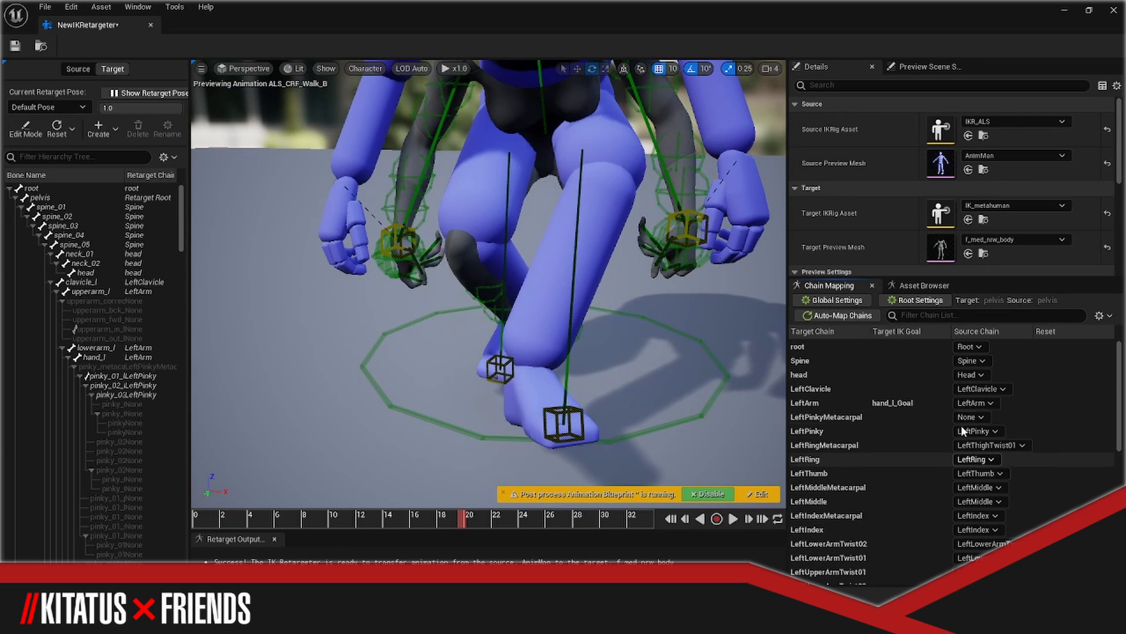
left_click(991, 445)
left_click(968, 194)
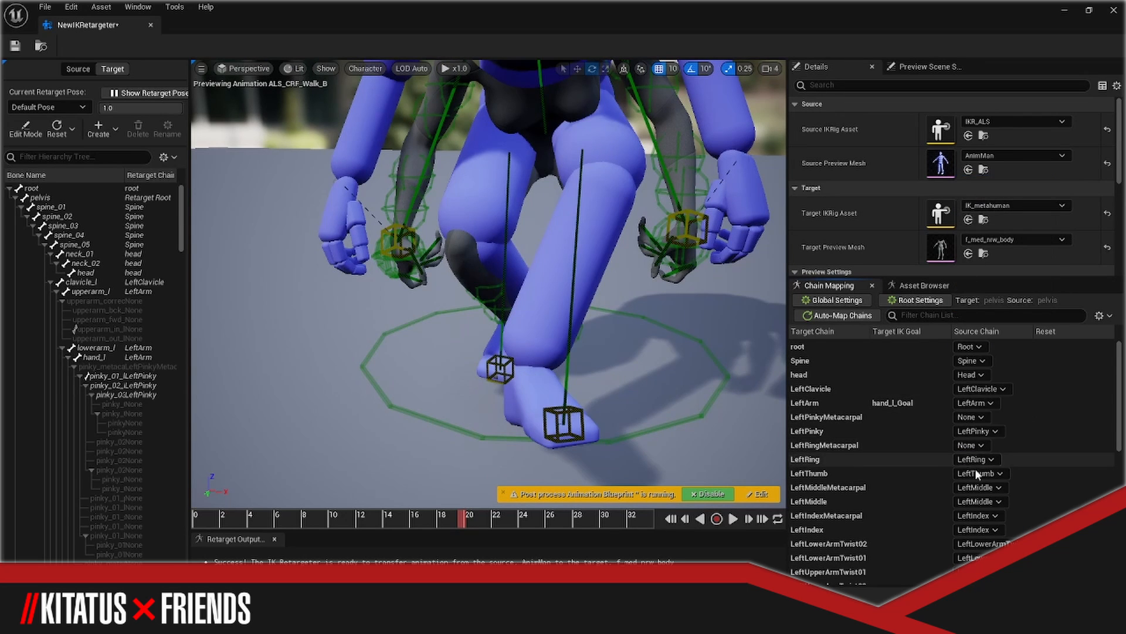
scroll(974, 469, "down", 1)
left_click(975, 469)
left_click(971, 217)
scroll(971, 493, "down", 2)
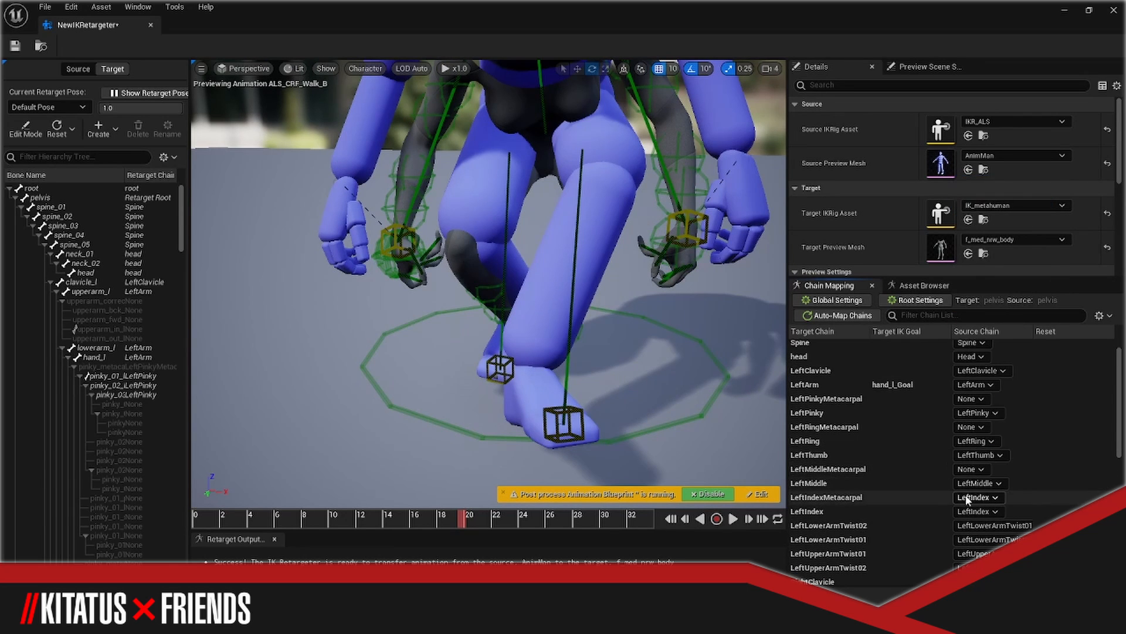
left_click(971, 441)
left_click(968, 251)
Set the source chains of the pinky, ring, middle and index RightMetacarpal chains to None and close the retargeter
scroll(939, 502, "down", 1)
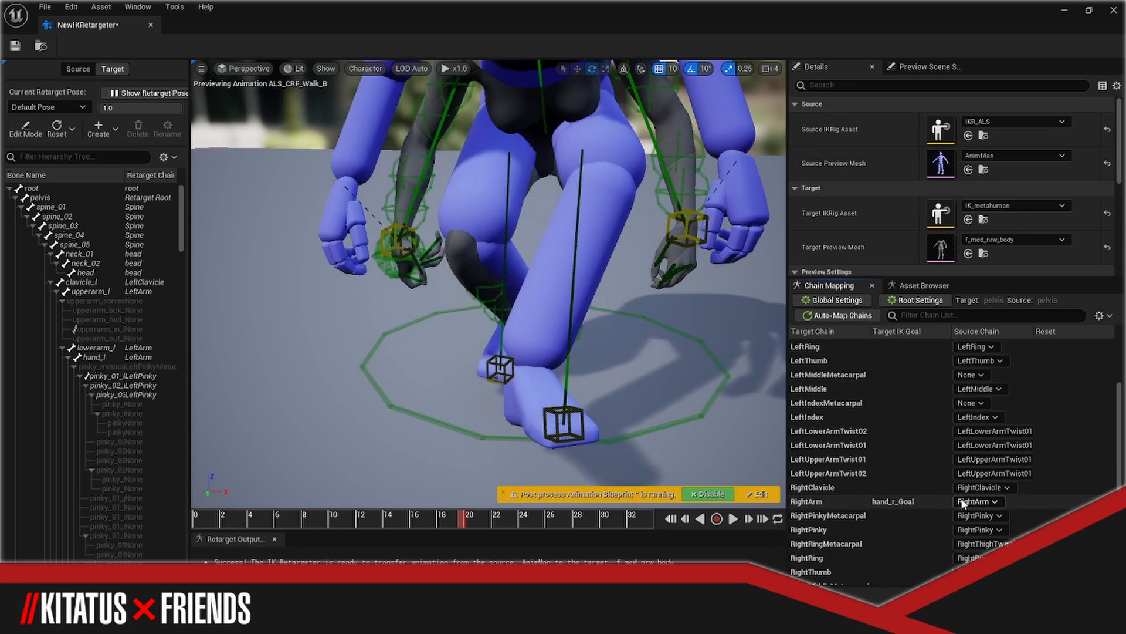
scroll(977, 501, "down", 1)
left_click(974, 478)
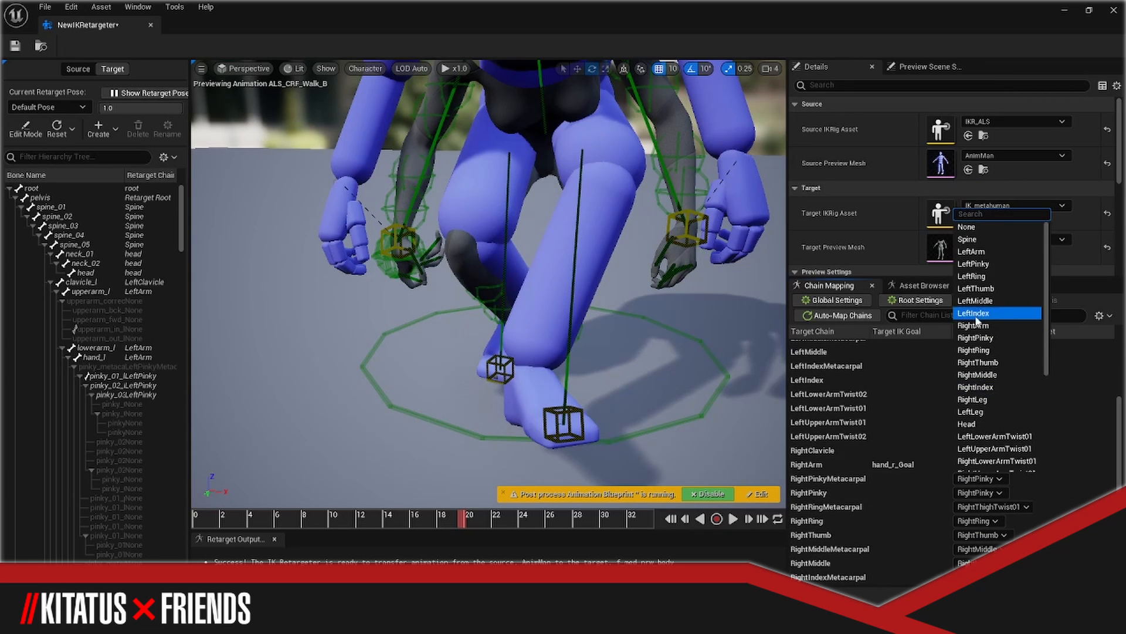
left_click(968, 227)
left_click(989, 507)
left_click(1009, 257)
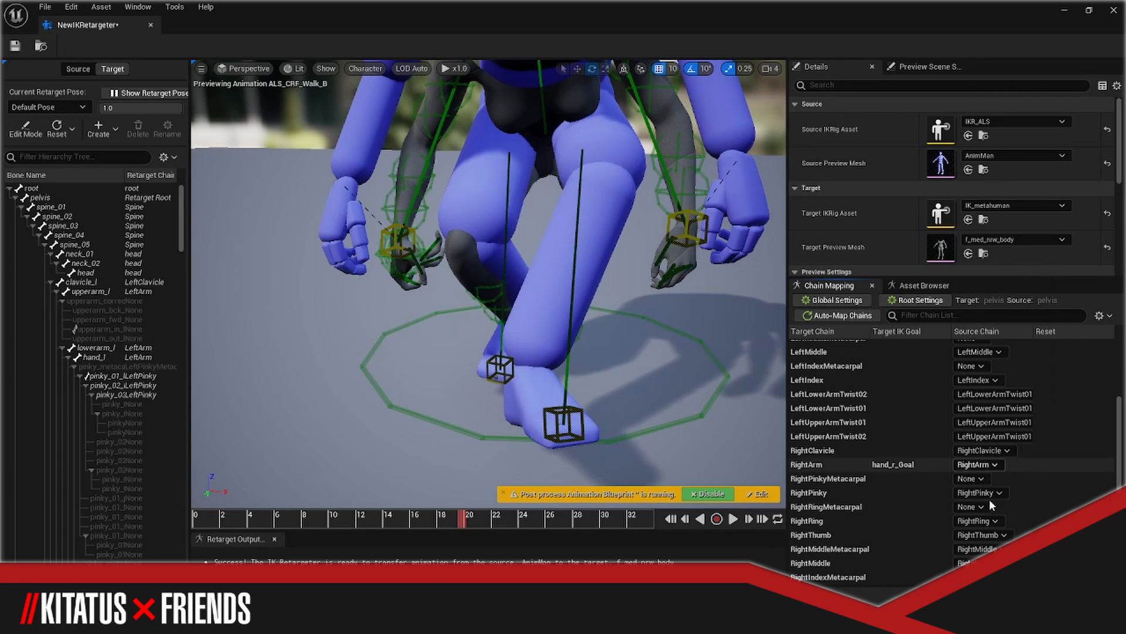
left_click(975, 549)
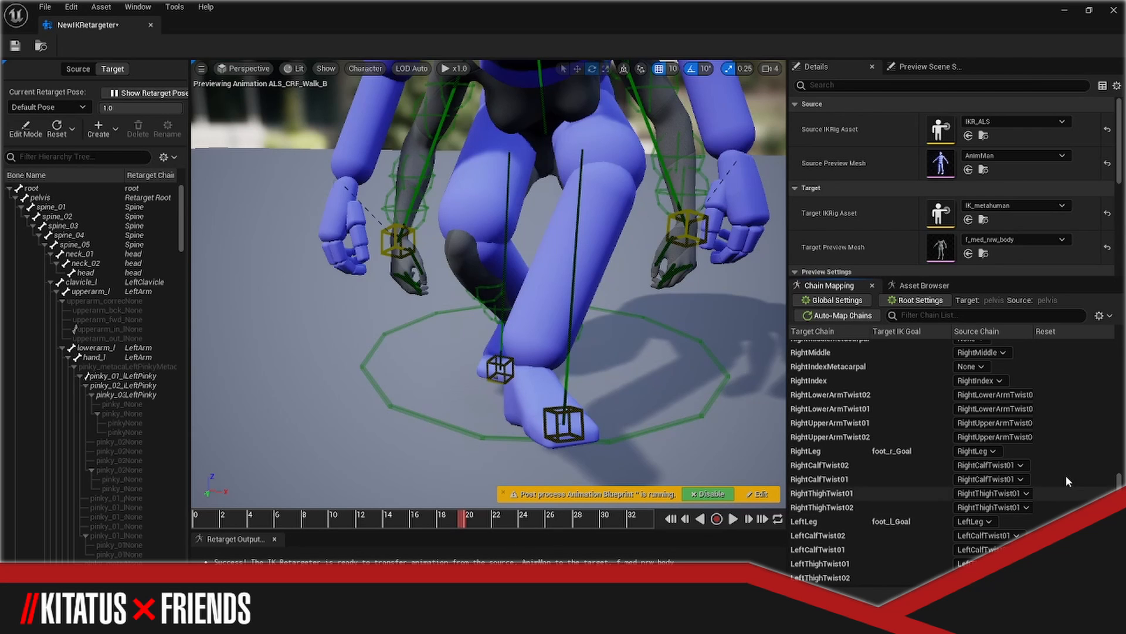
left_click(151, 25)
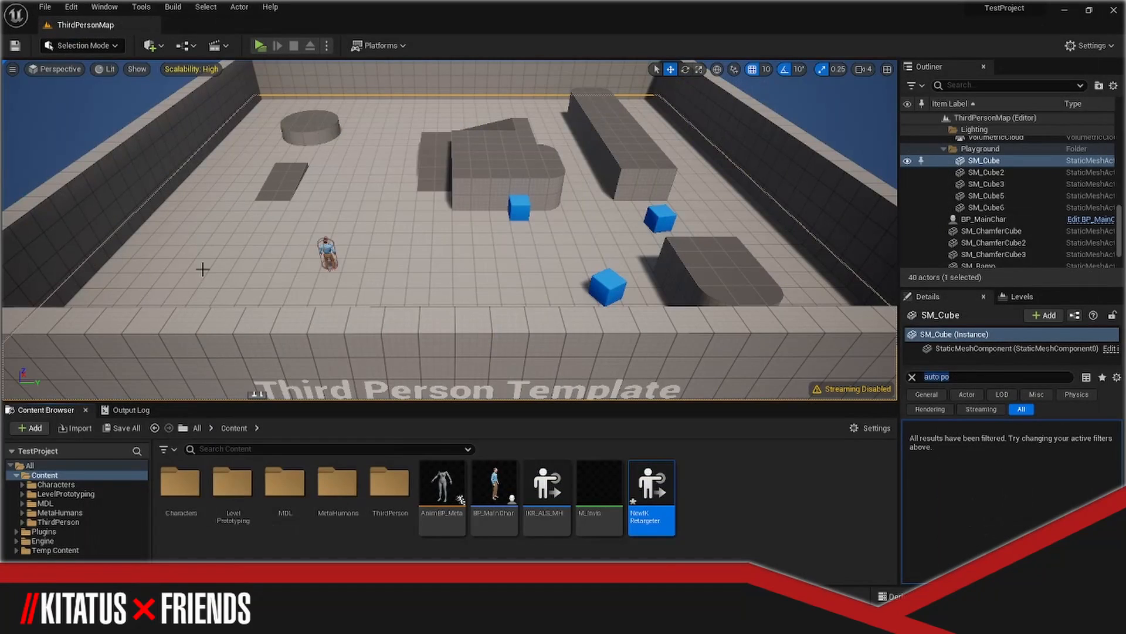
Browse the Advanced Locomotion System plugin content to the CharacterLogic folder in AdvancedLocomotionV4's Blueprints
left_click(69, 543)
left_click(71, 533)
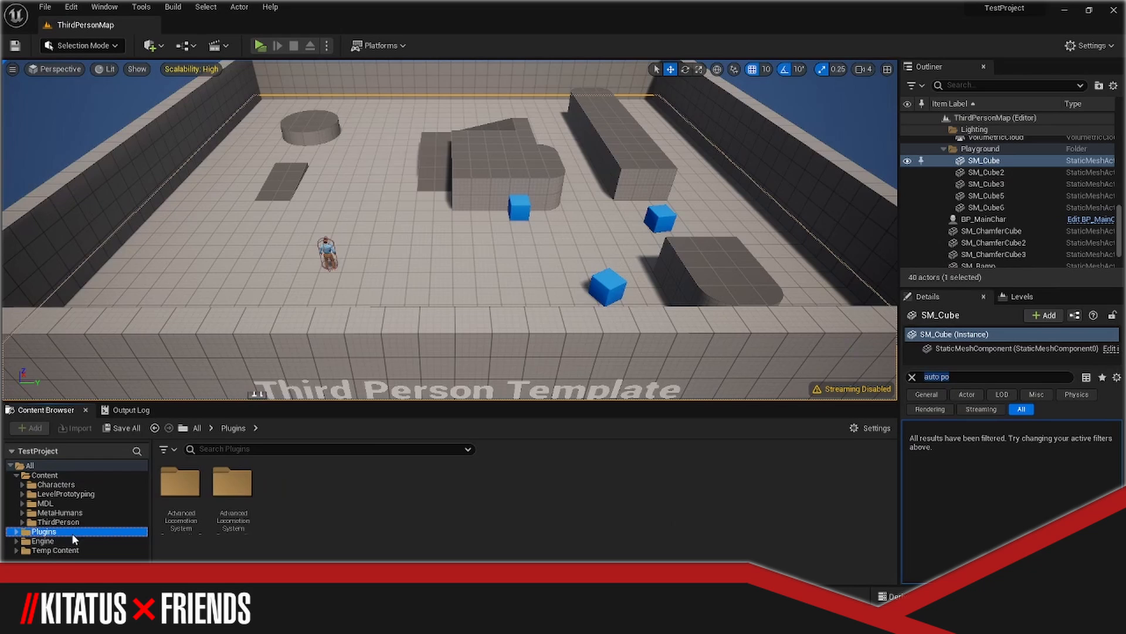
double_click(181, 484)
double_click(181, 484)
double_click(229, 511)
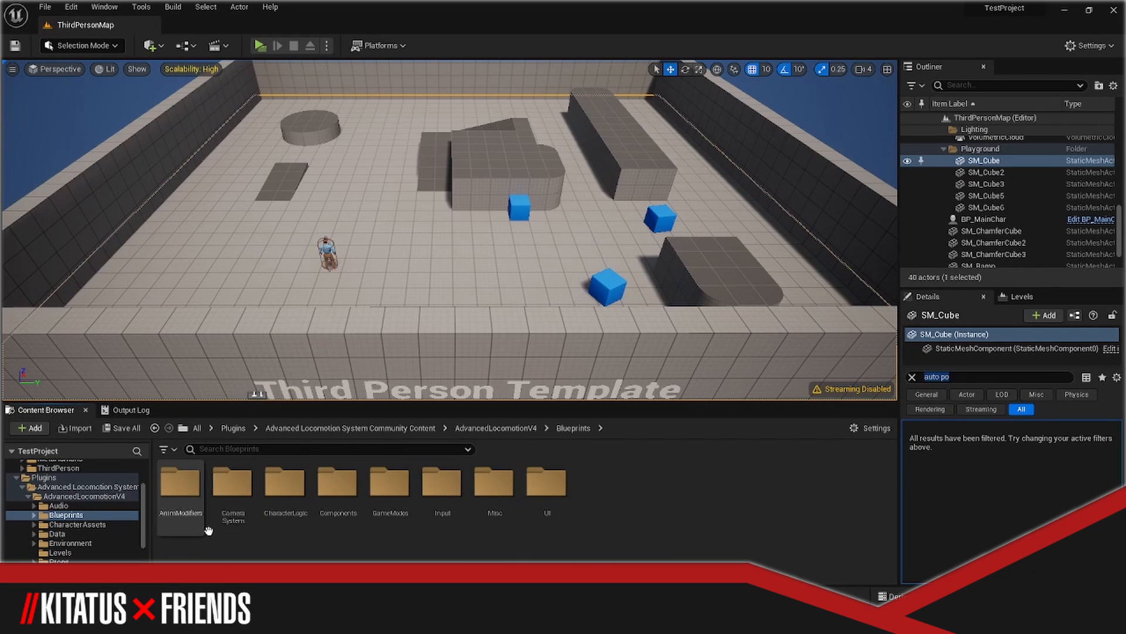
double_click(281, 506)
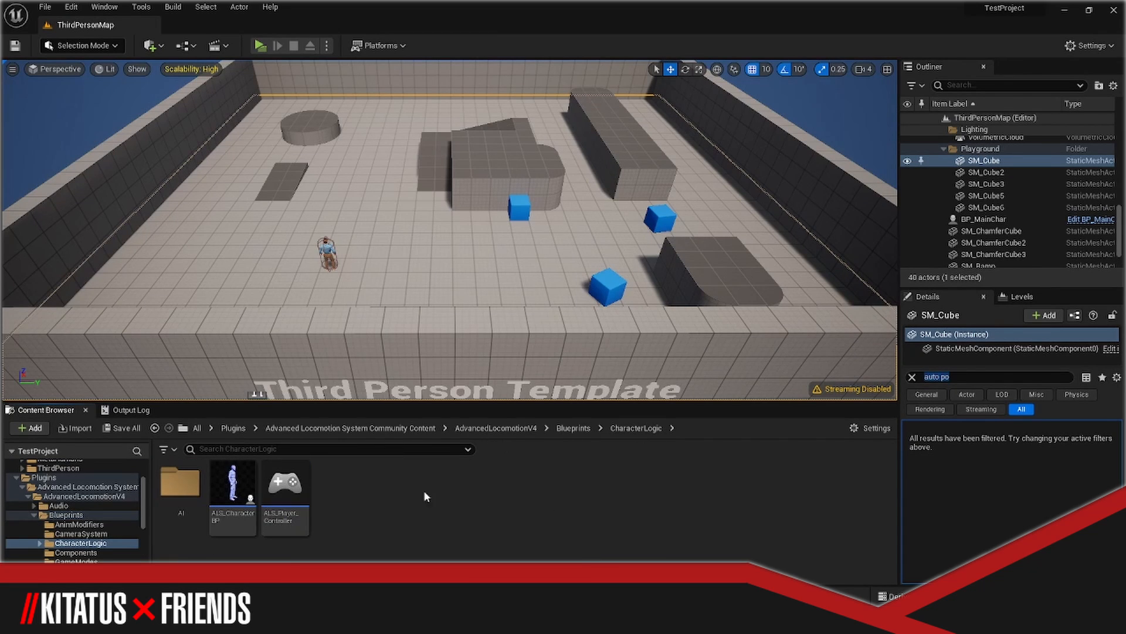
Return to the project's Content folder and open the BP_MainChar blueprint
scroll(91, 478, "up", 3)
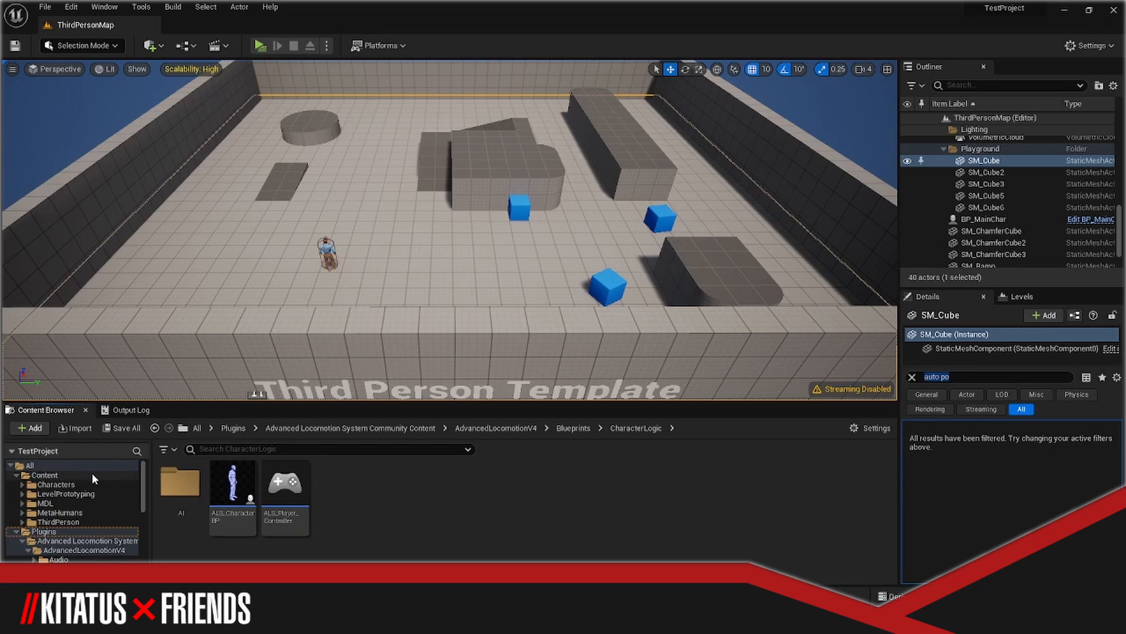
left_click(92, 474)
left_click(493, 533)
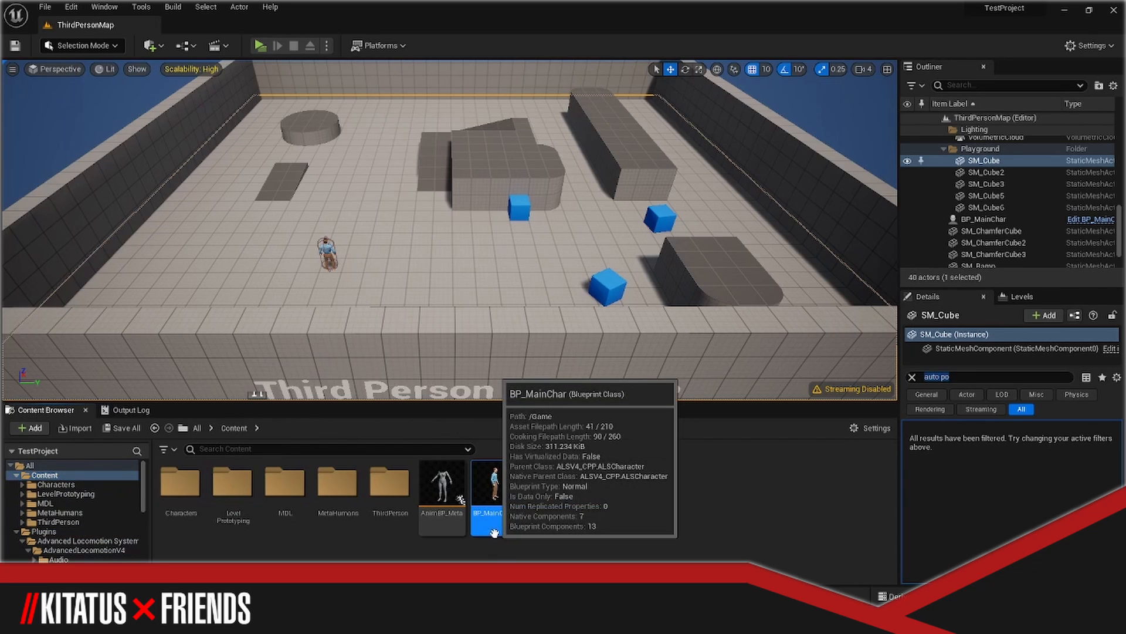
double_click(494, 532)
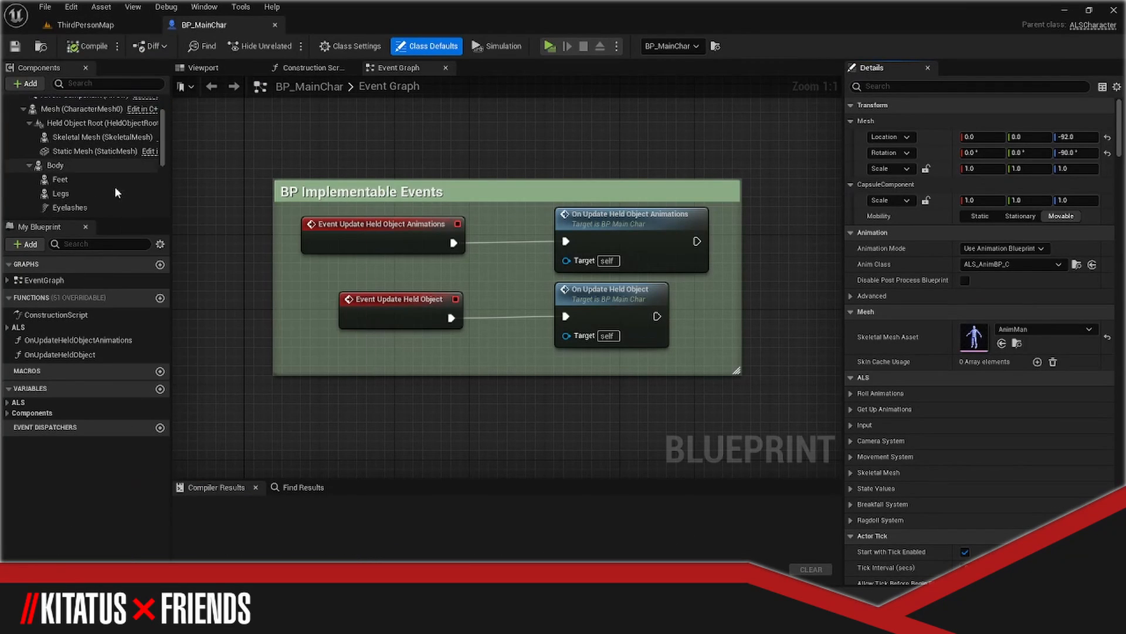
Open the BP_Steve2 blueprint from the MetaHumans Steve2 folder and examine its Body component and the components beneath it
left_click(125, 26)
left_click(107, 514)
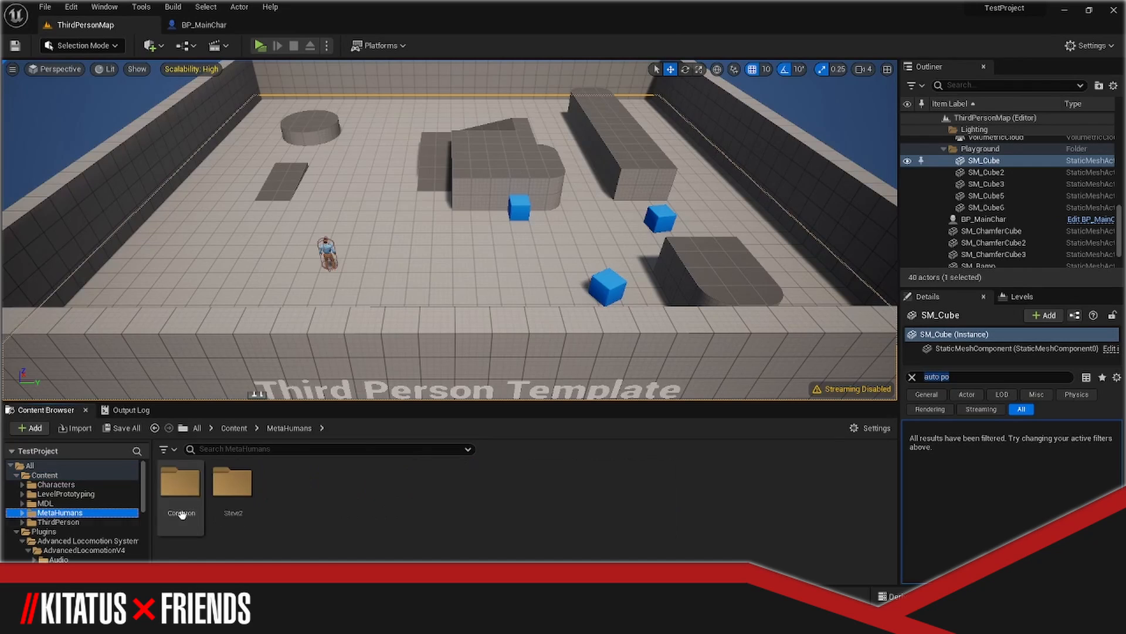
double_click(233, 498)
left_click(546, 514)
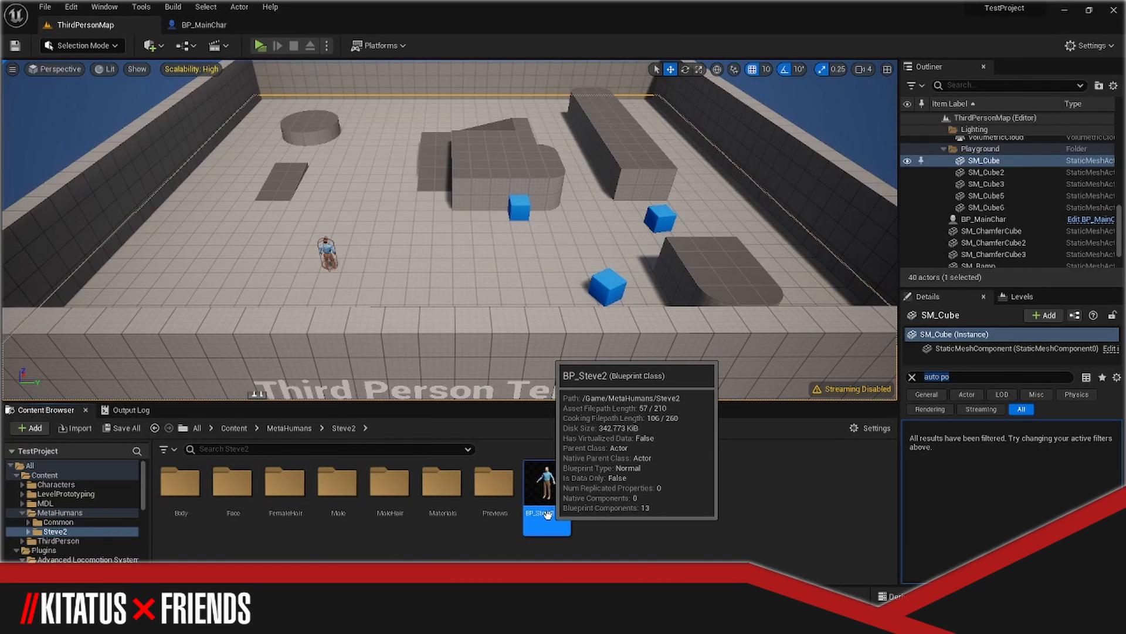
double_click(547, 514)
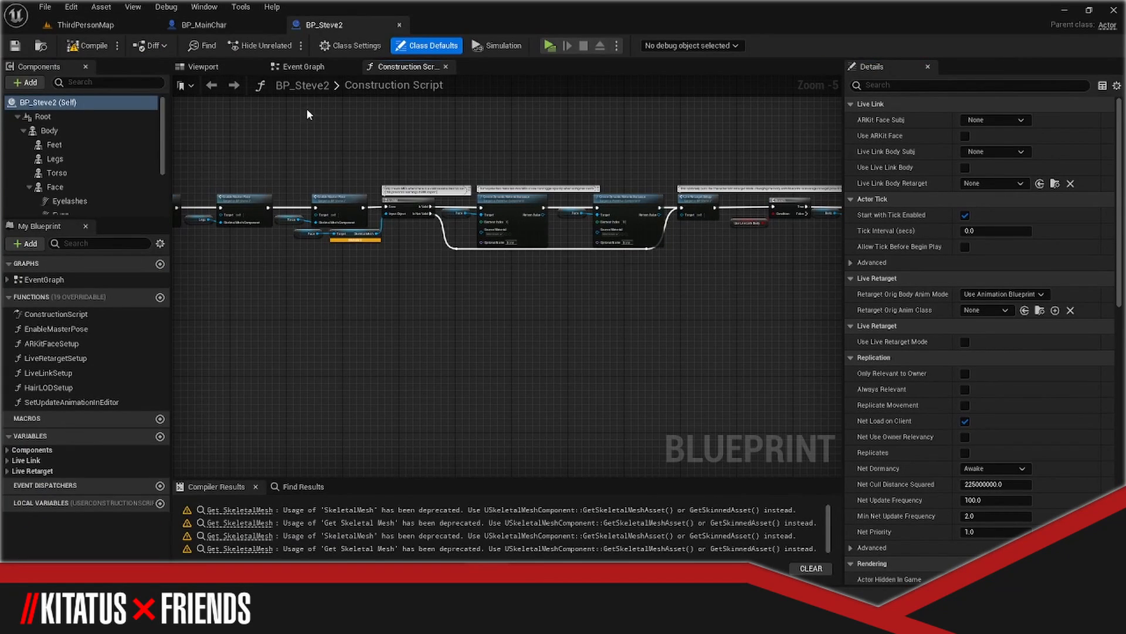
left_click(56, 134)
scroll(92, 137, "down", 3)
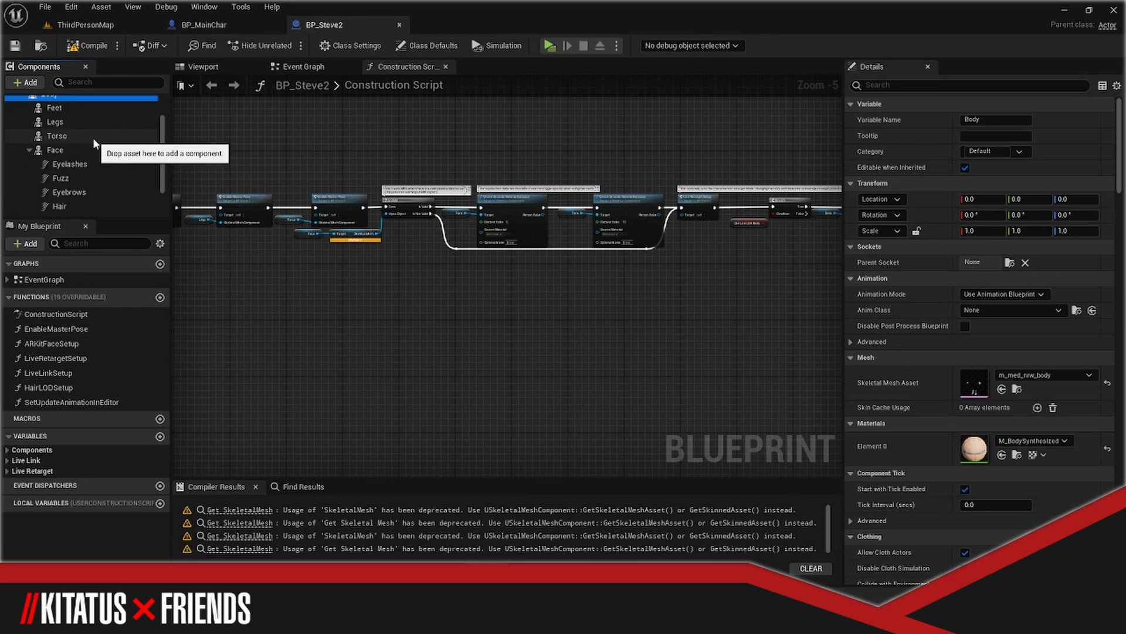
Compare BP_MainChar's Mesh and Body component hierarchy with that of BP_Steve2, and close BP_Steve2
left_click(234, 27)
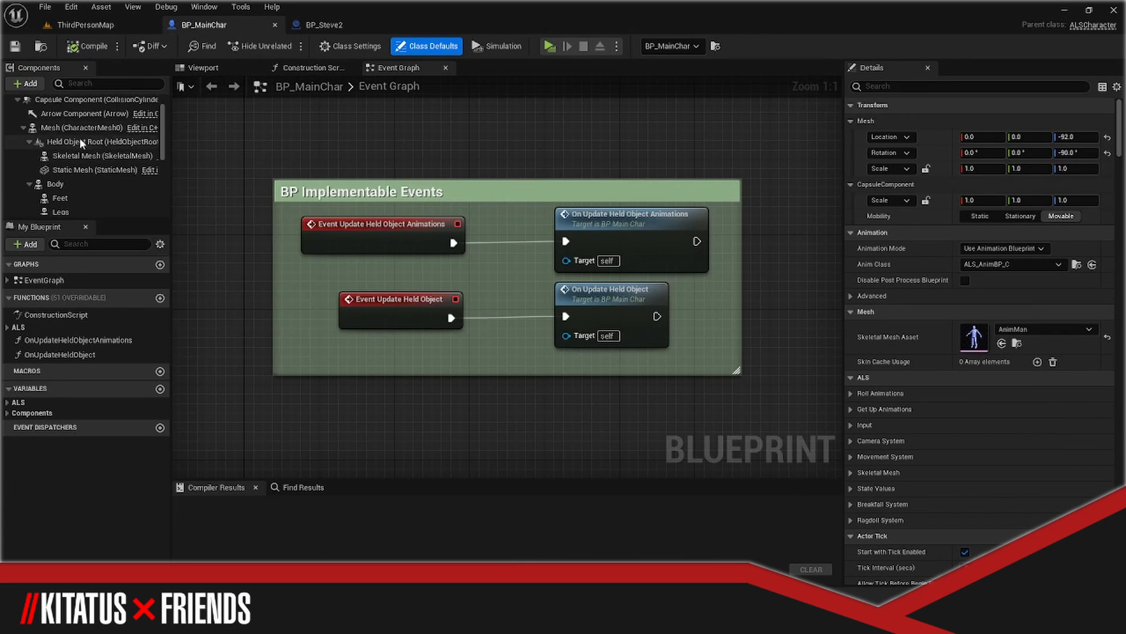
left_click(99, 127)
left_click(66, 184)
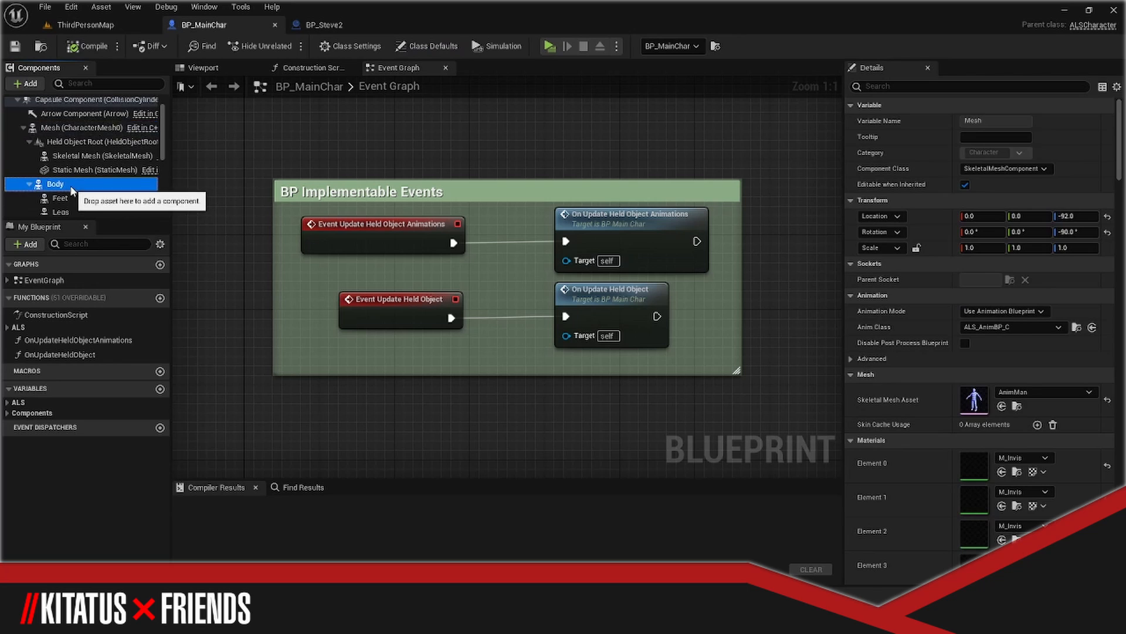
scroll(91, 182, "down", 3)
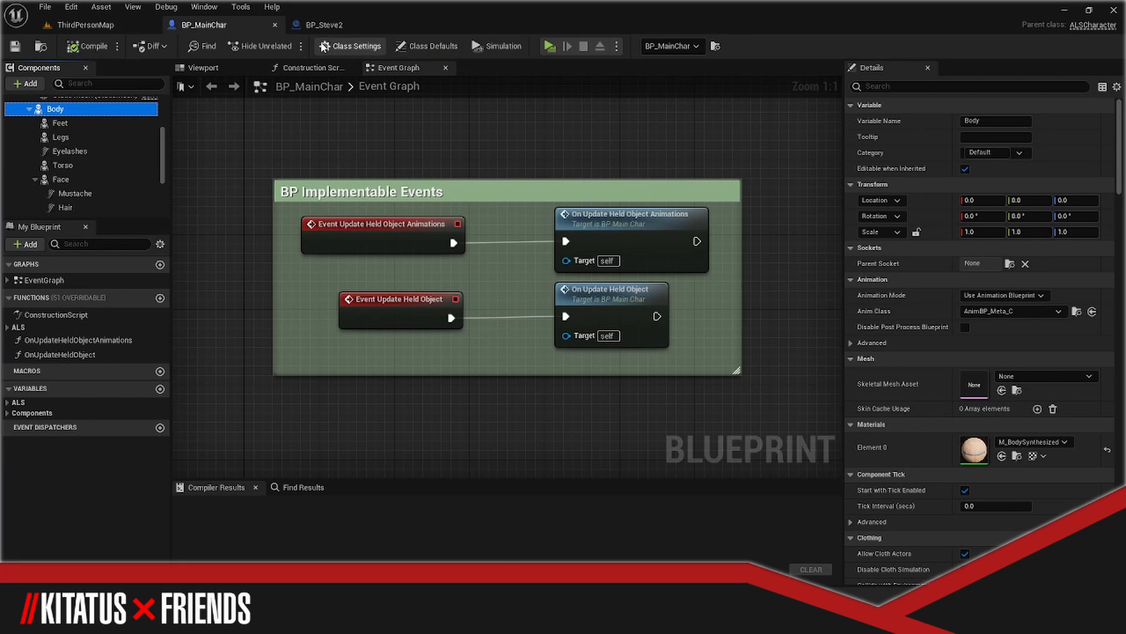
left_click(358, 24)
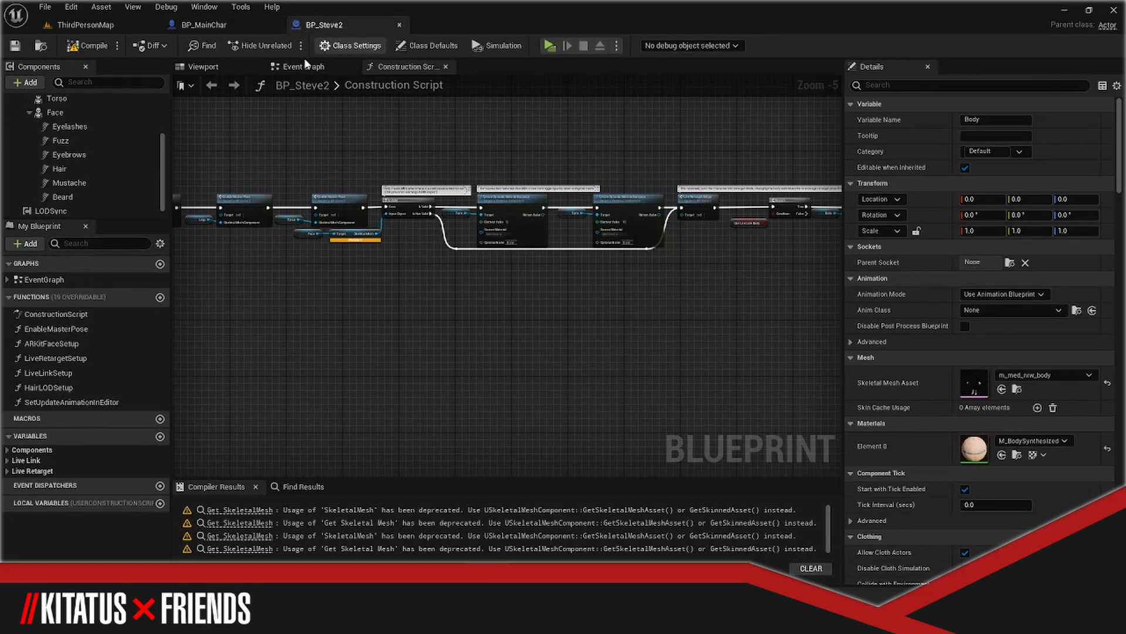
left_click(400, 25)
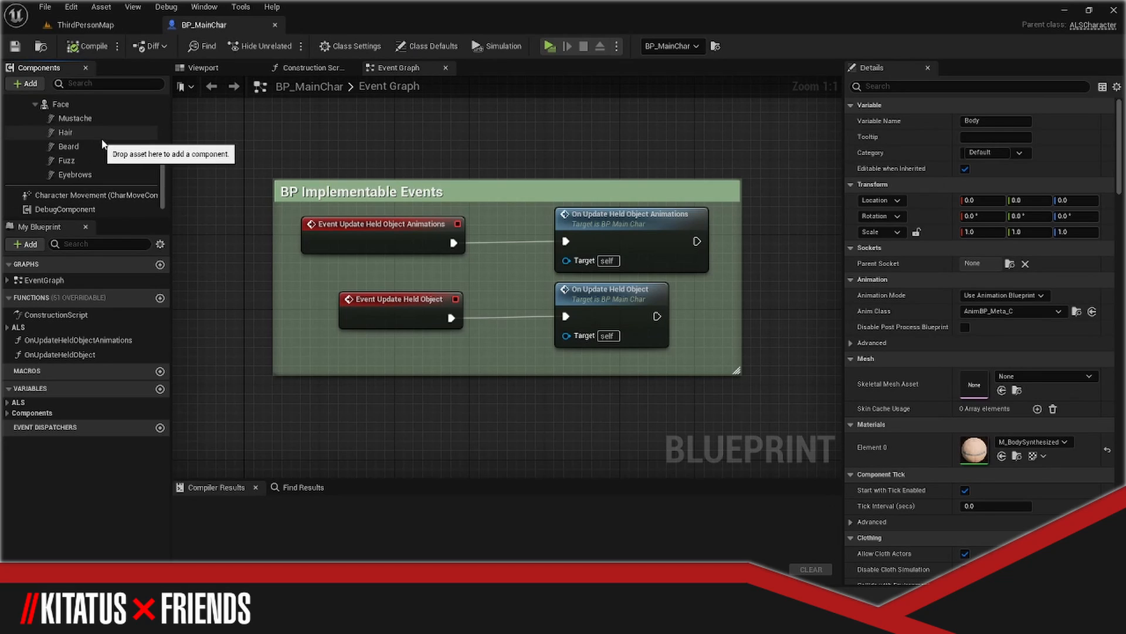
Select the Body component with everything beneath it in BP_MainChar, and return to the project's Content folder in ThirdPersonMap
left_click(89, 176, "shift")
scroll(82, 176, "up", 4)
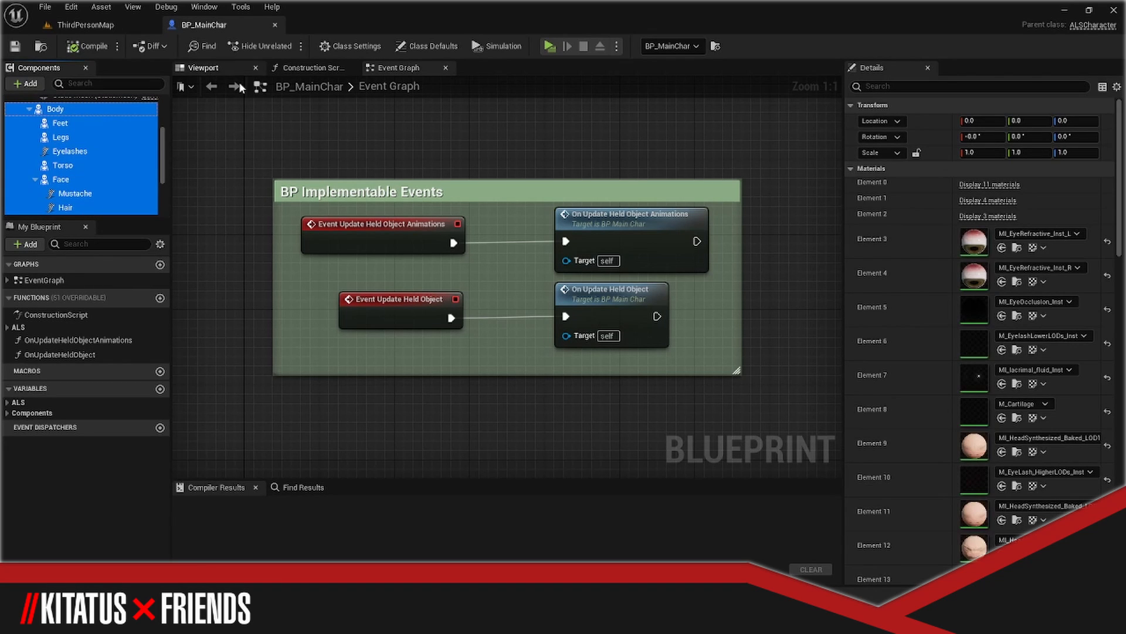
left_click(232, 140)
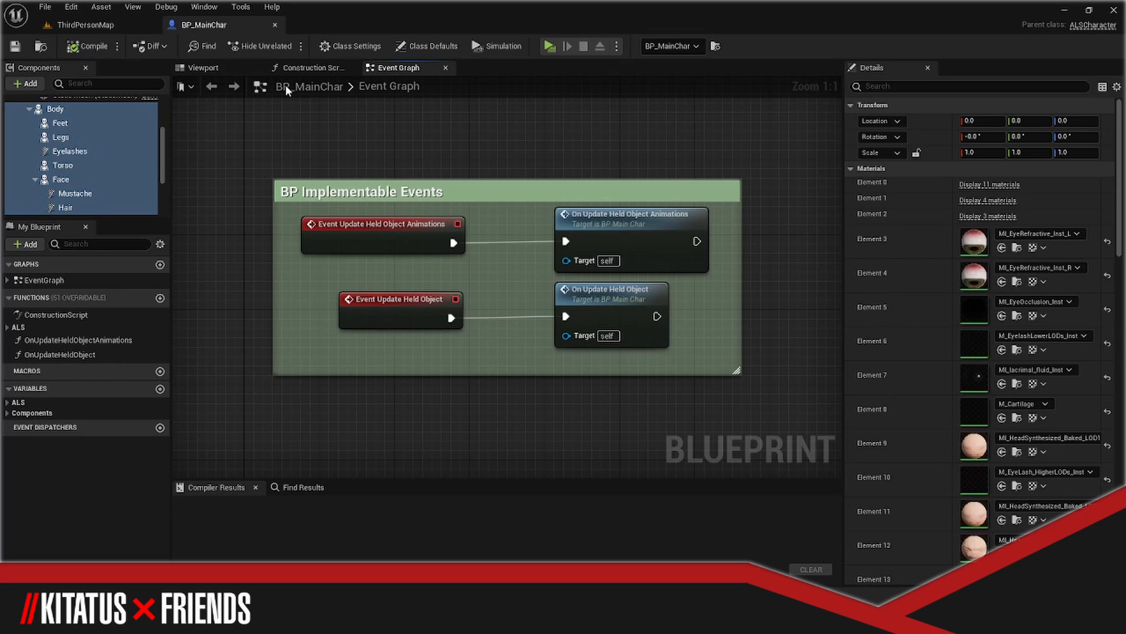
left_click(84, 25)
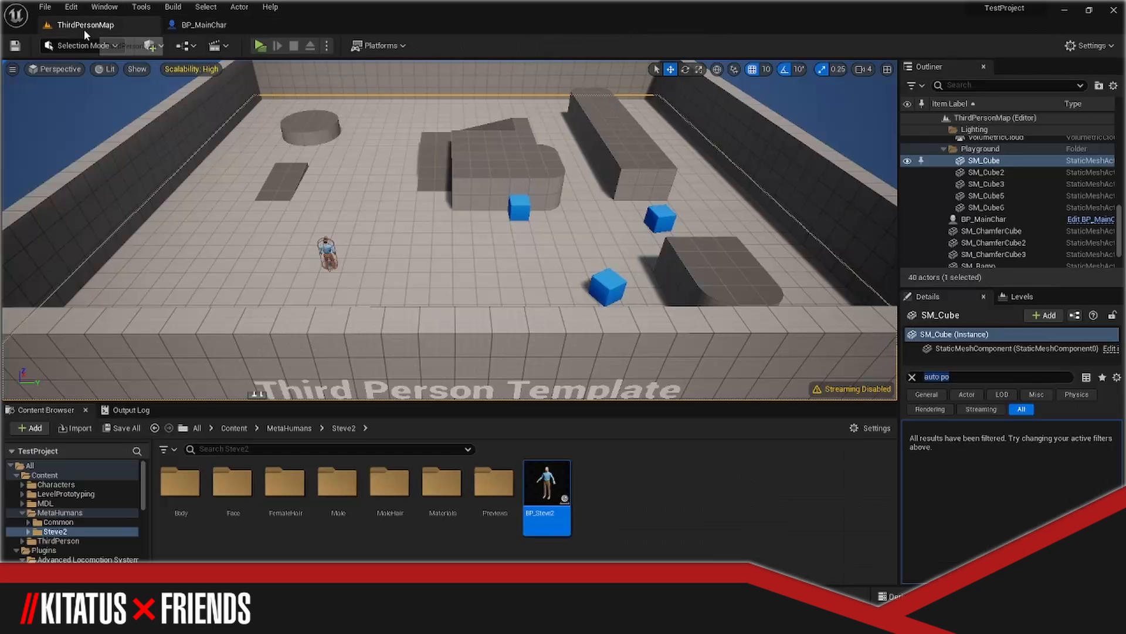
left_click(81, 476)
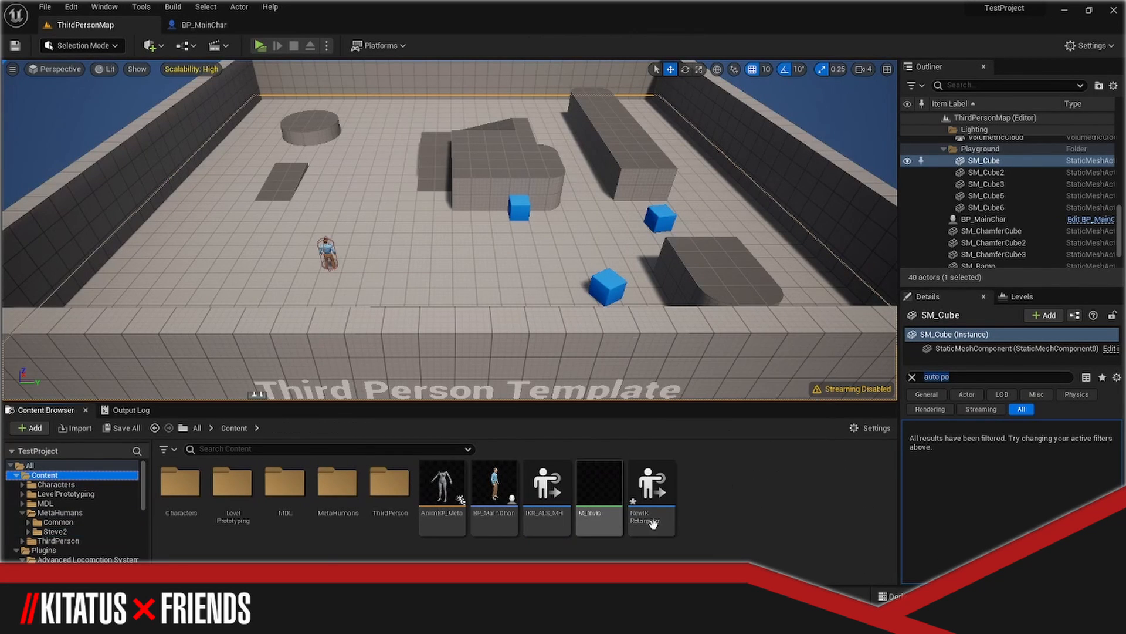
right_click(744, 497)
mouse_move(802, 269)
left_click(969, 316)
scroll(572, 279, "down", 4)
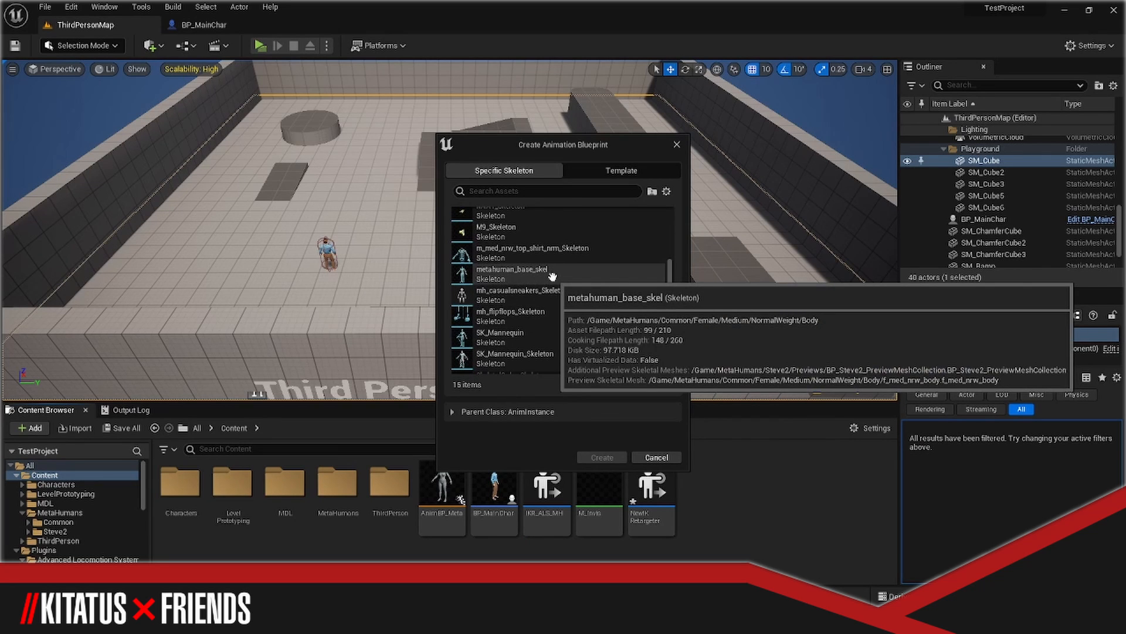
left_click(545, 275)
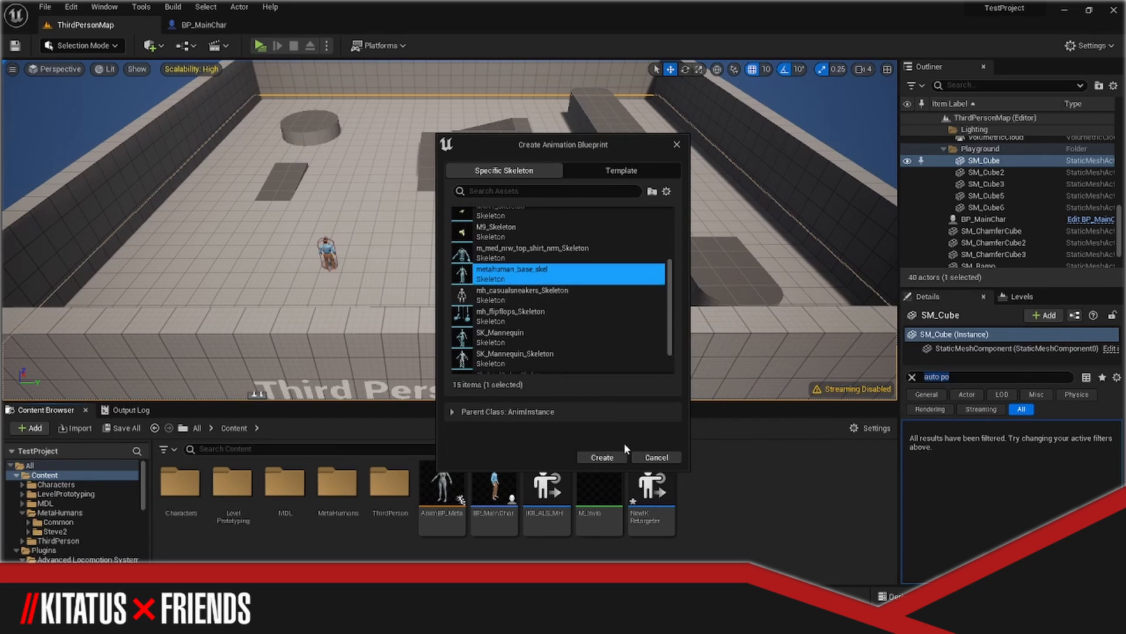
left_click(657, 457)
In AnimBP_Meta's event graph, connect Event Blueprint Initialize Animation to Cast To BP_MainChar and delete the Event Blueprint Update Animation node
double_click(443, 490)
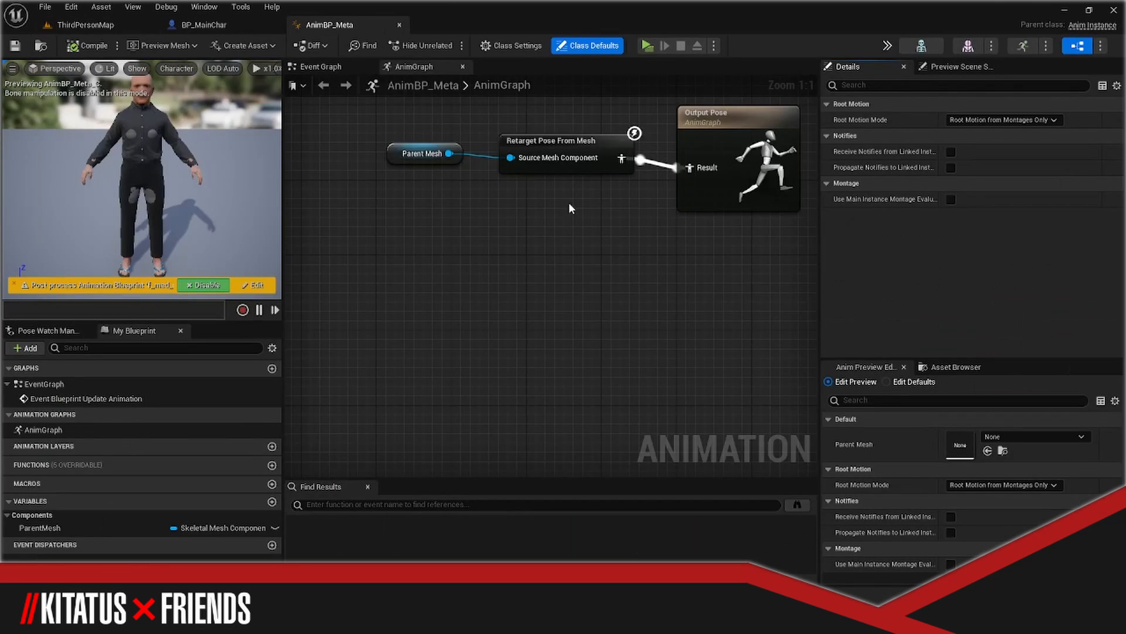
left_click(321, 67)
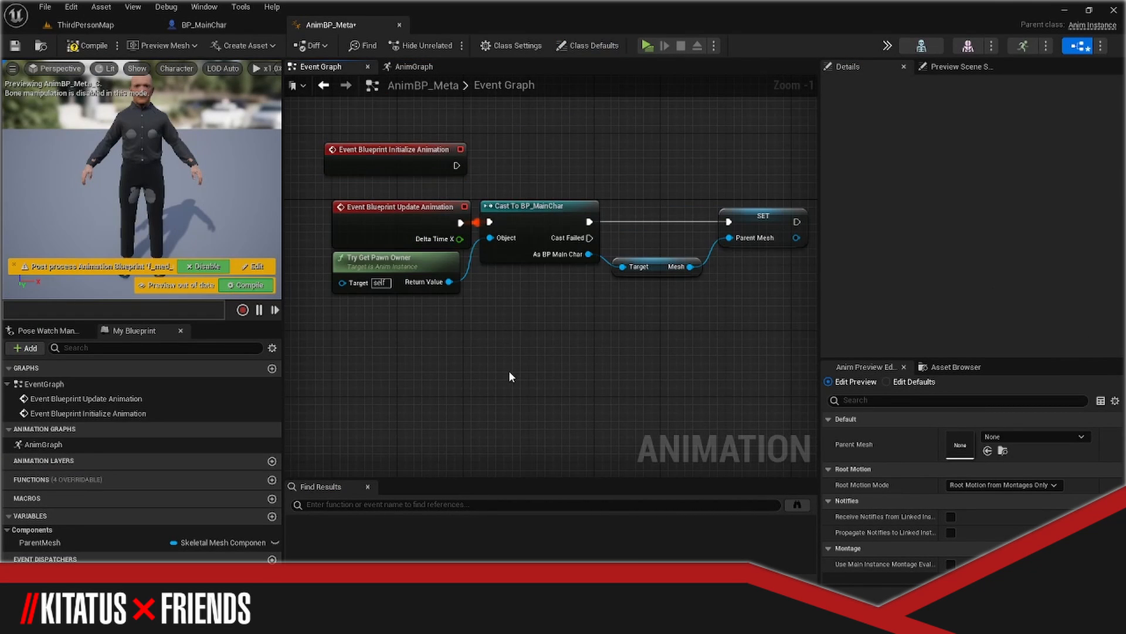
left_click_drag(457, 165, 491, 222)
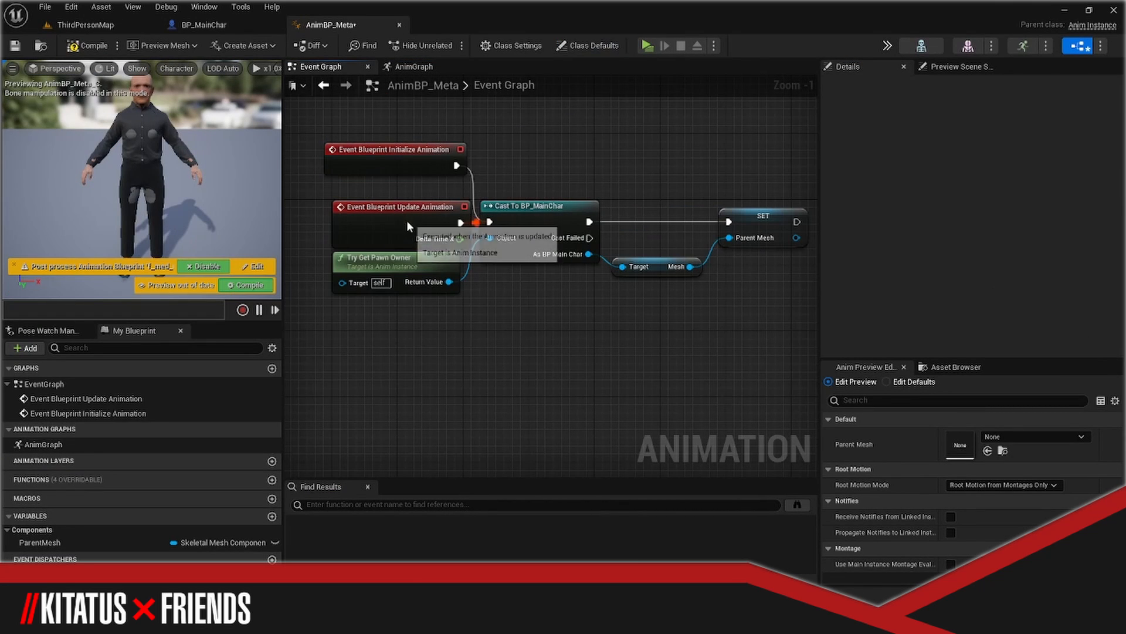
left_click(407, 222)
key("Delete")
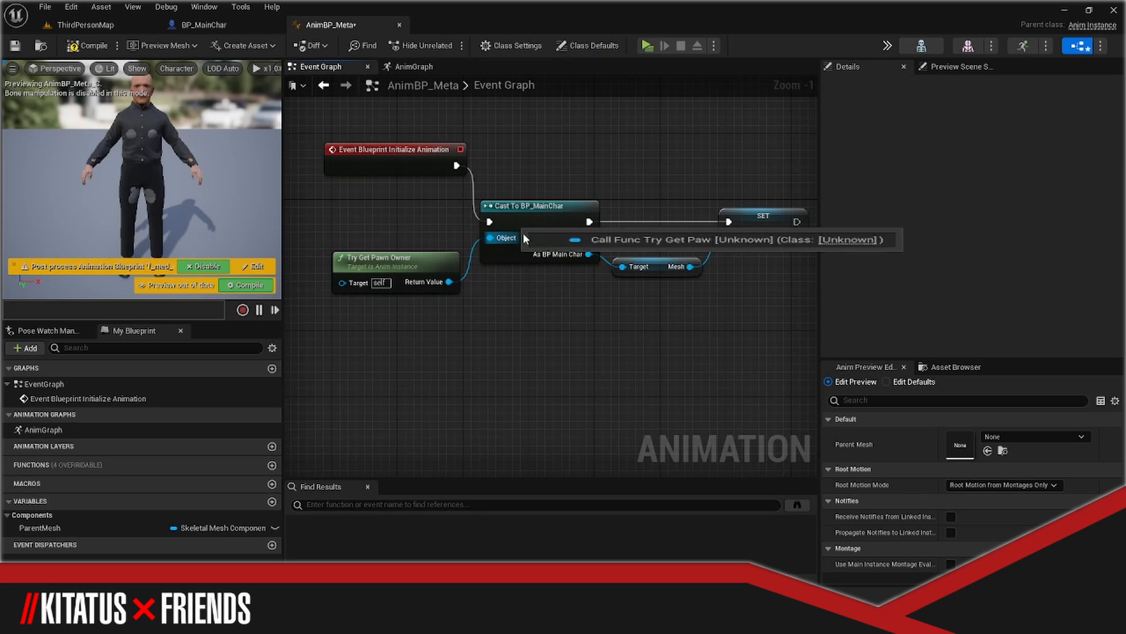
Examine the cast nodes that set Parent Mesh, and the Retarget Pose From Mesh node's settings in AnimBP_Meta's AnimGraph
right_click_drag(636, 326, 618, 329)
right_click_drag(458, 343, 355, 319)
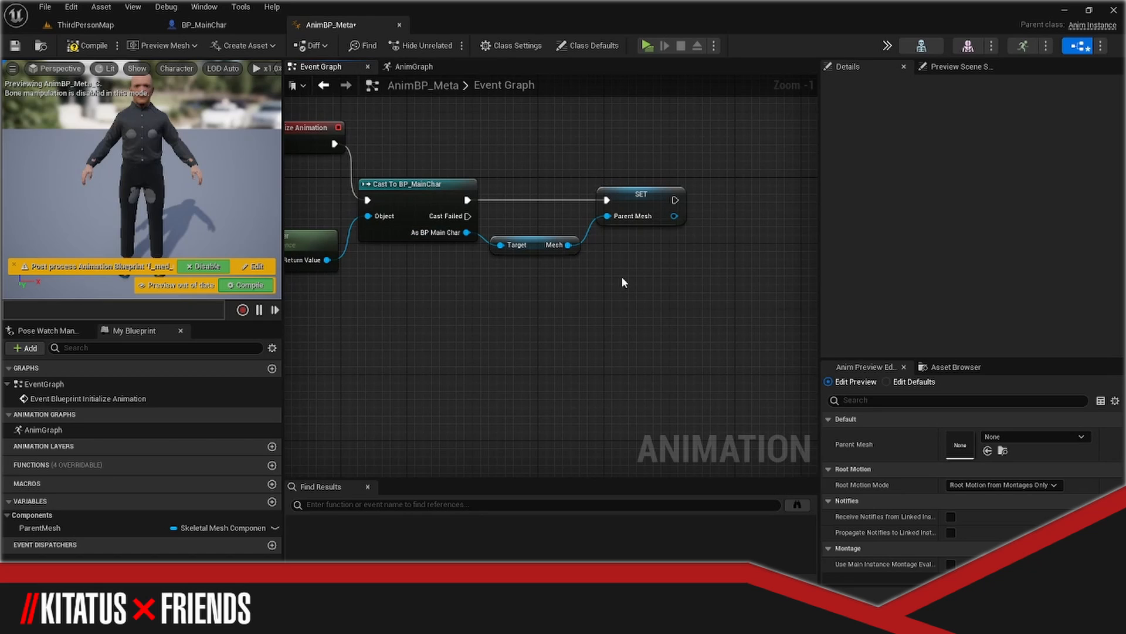
left_click(414, 66)
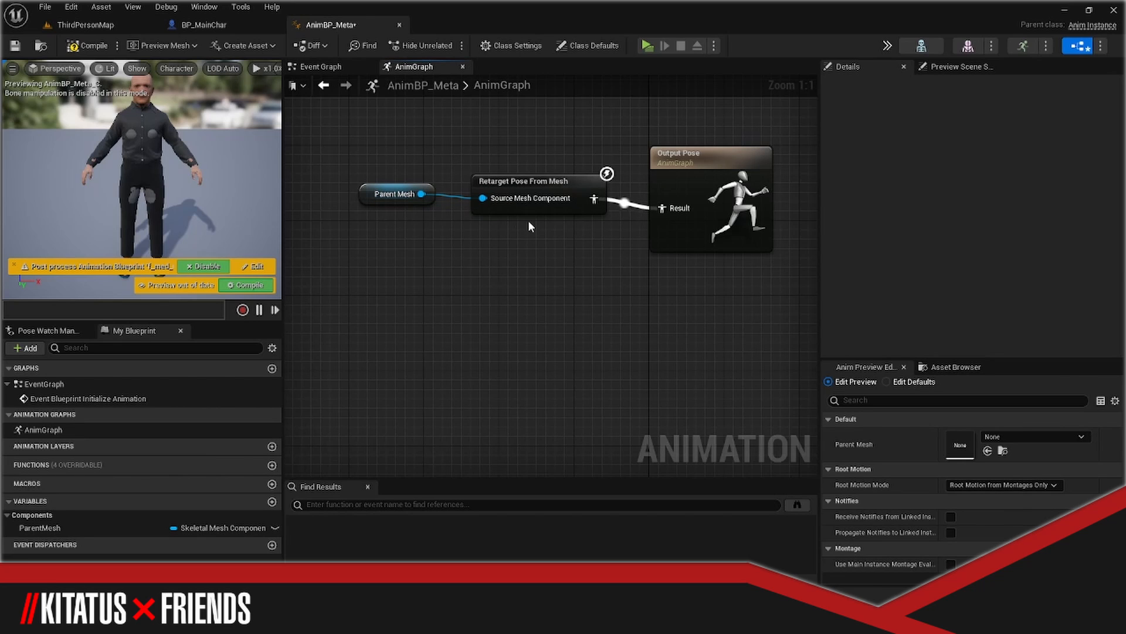
left_click(533, 206)
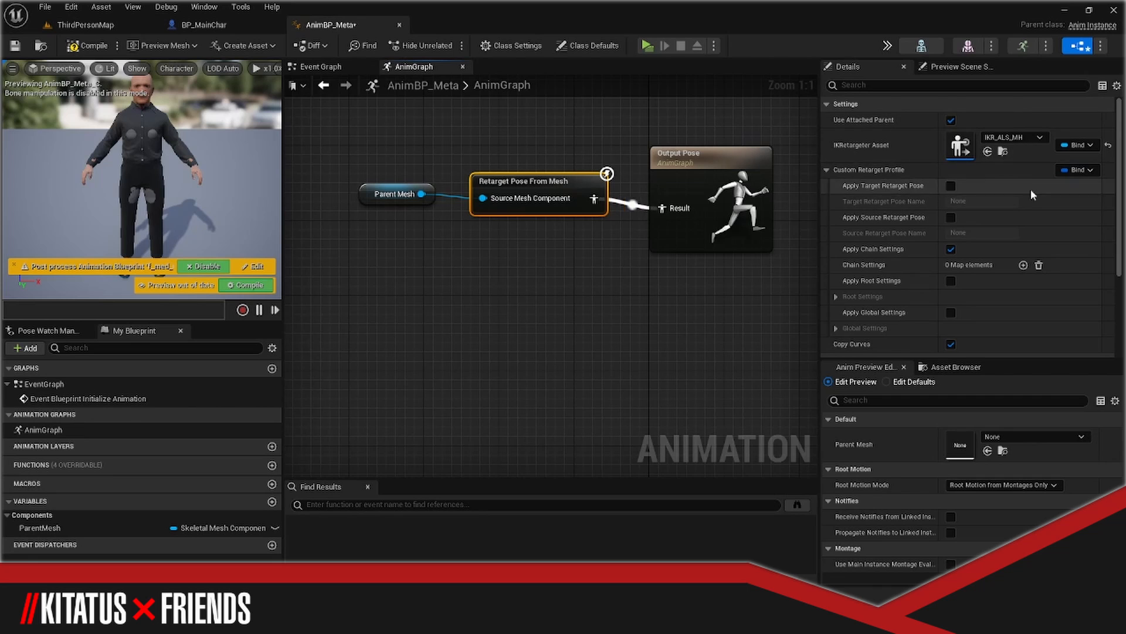
left_click(635, 333)
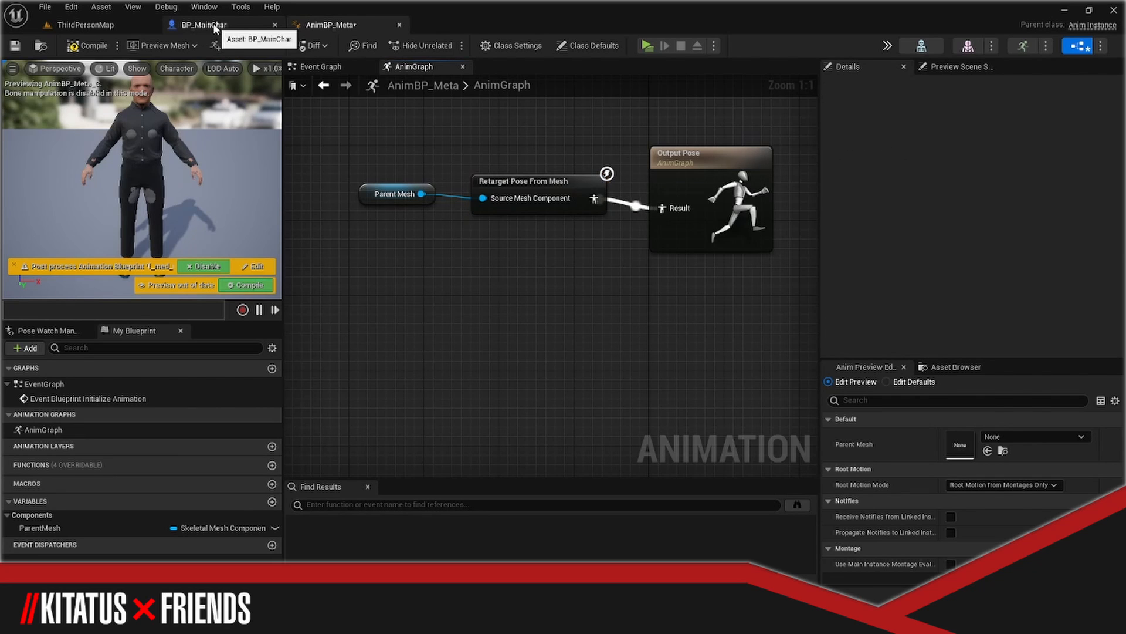
Check the Body component's anim class in BP_MainChar and the Set Leader Pose Component wiring in its Construction Script
left_click(211, 25)
left_click(59, 128)
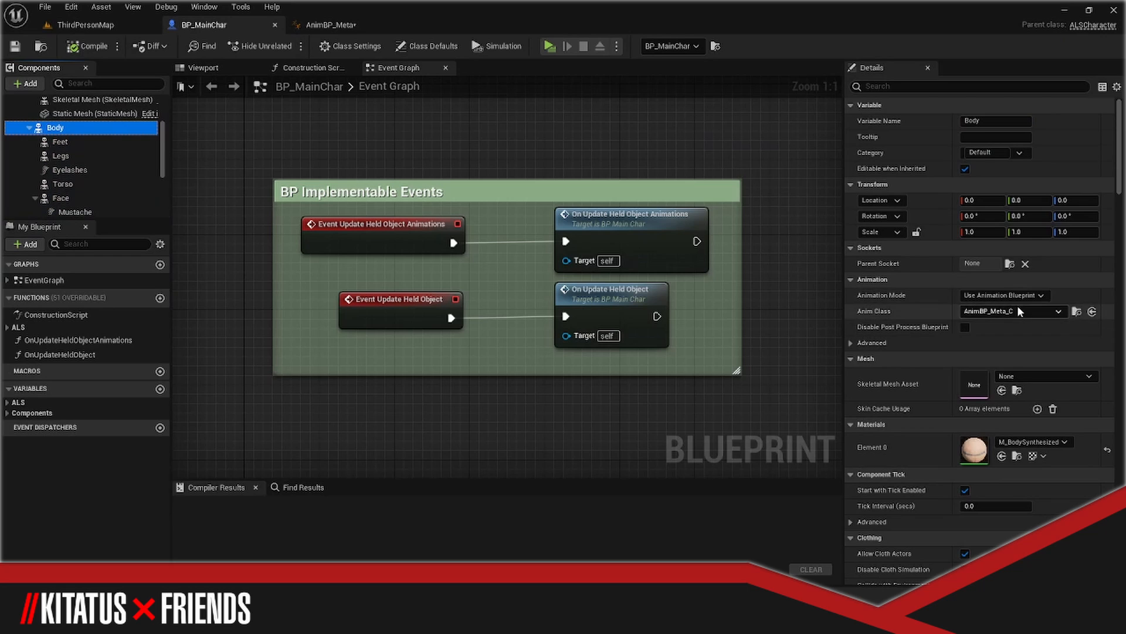
left_click(326, 69)
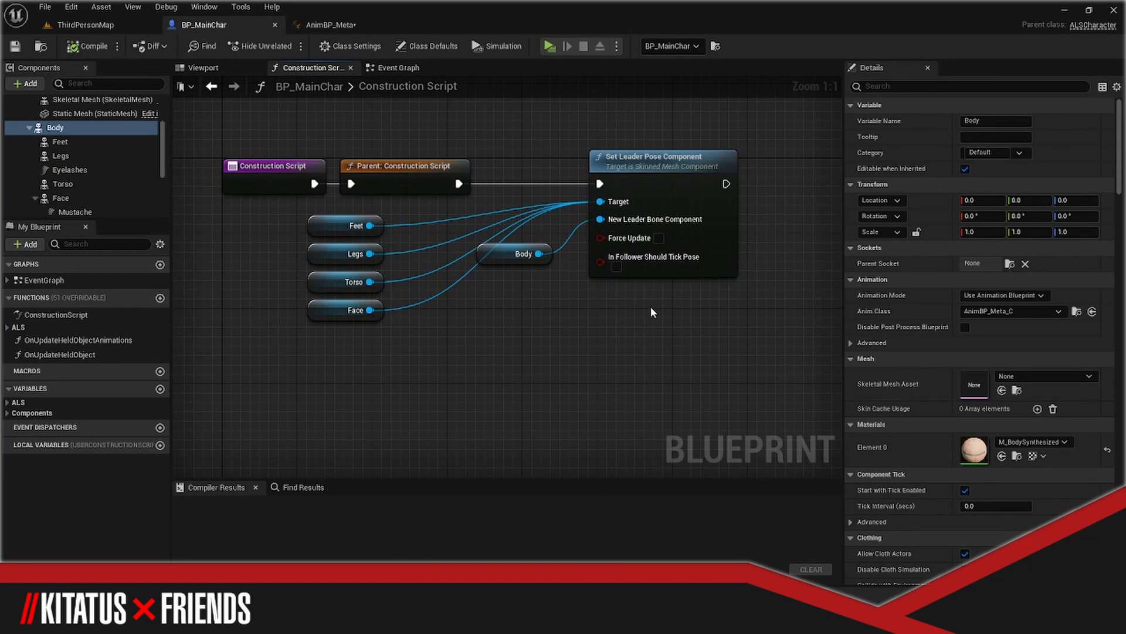
left_click_drag(487, 259, 487, 277)
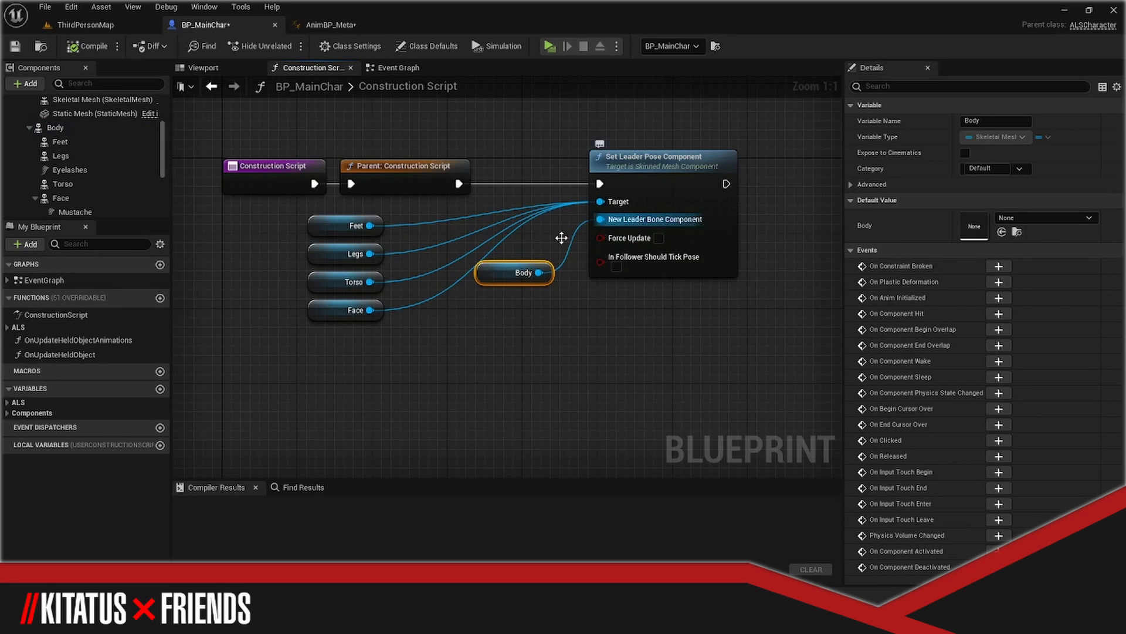
right_click_drag(562, 238, 629, 234)
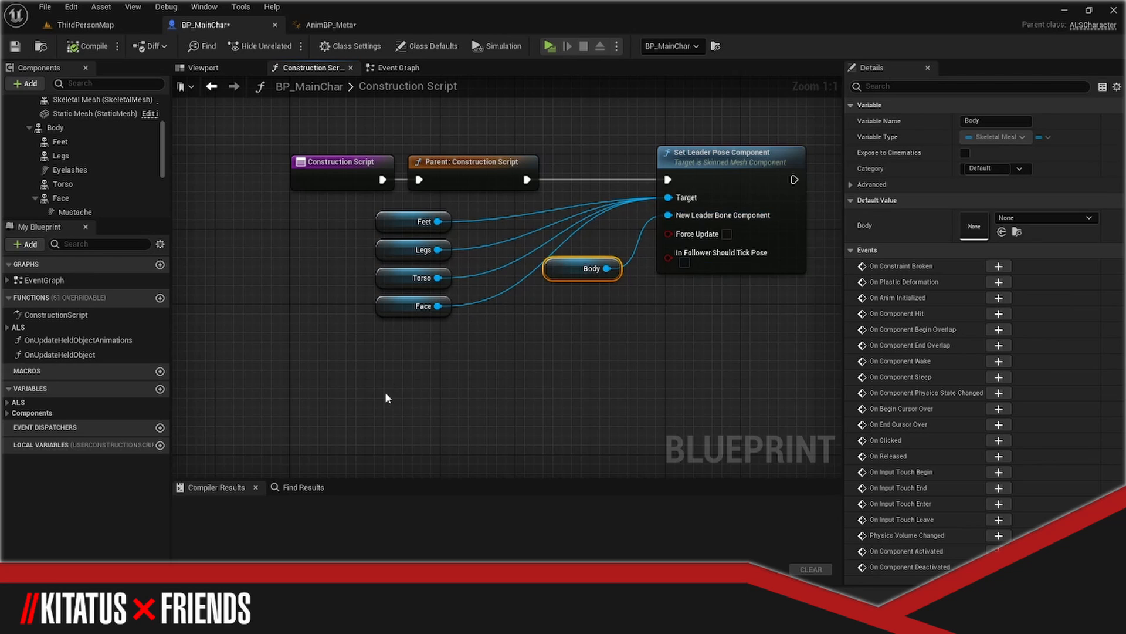
View the character in BP_MainChar's viewport, select its Mesh component, and open the M_Invis material from the Content folder
left_click(202, 67)
scroll(475, 241, "up", 5)
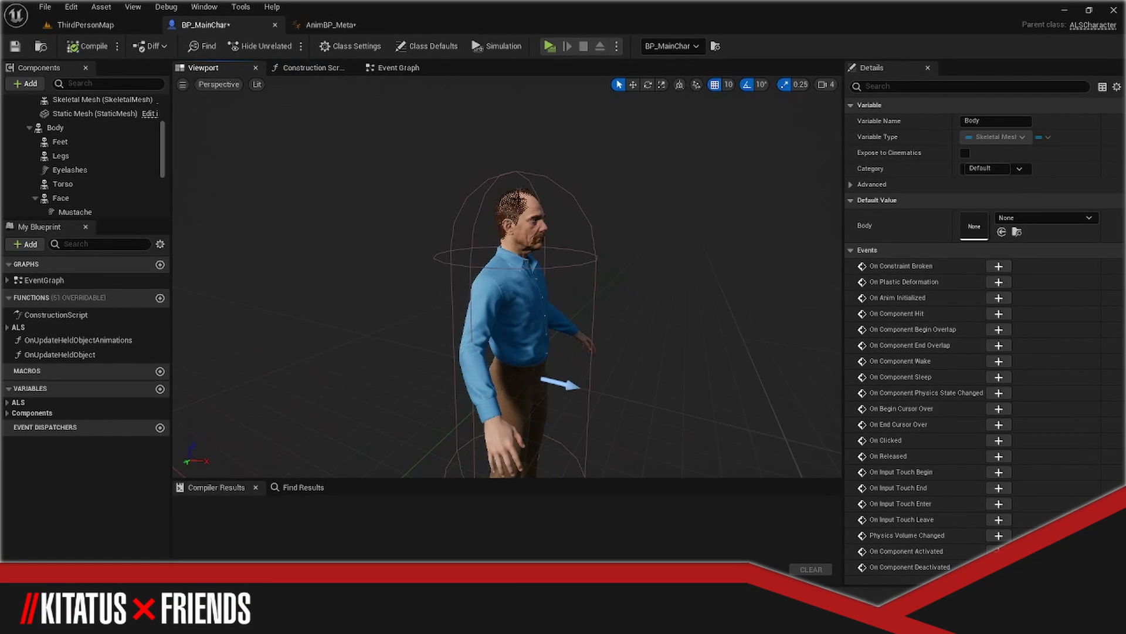
scroll(127, 188, "up", 5)
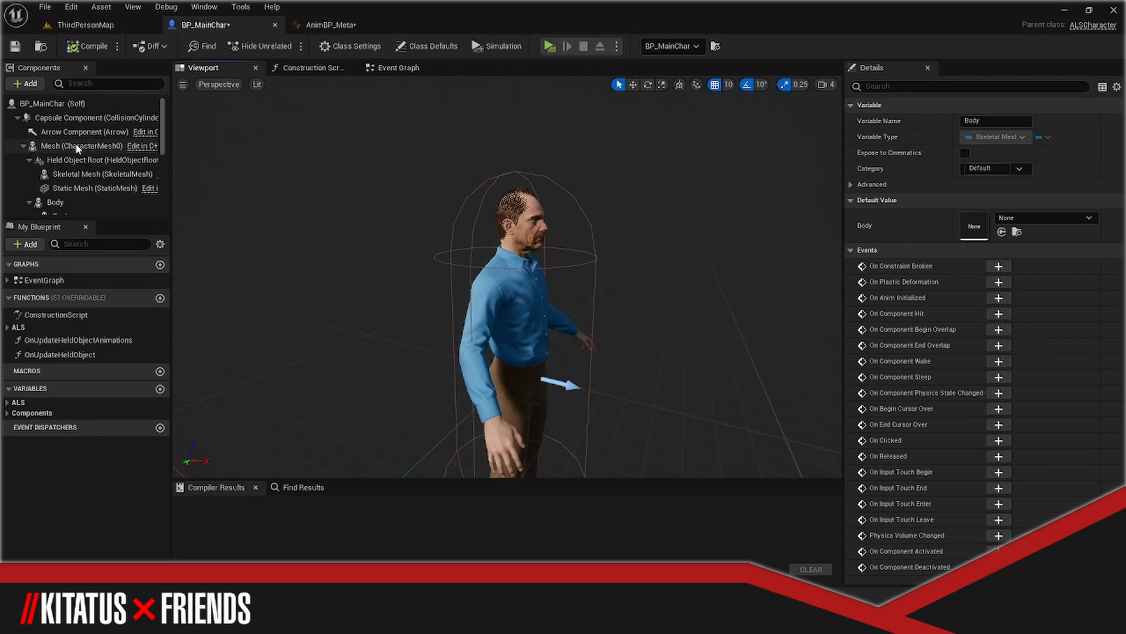
left_click(75, 146)
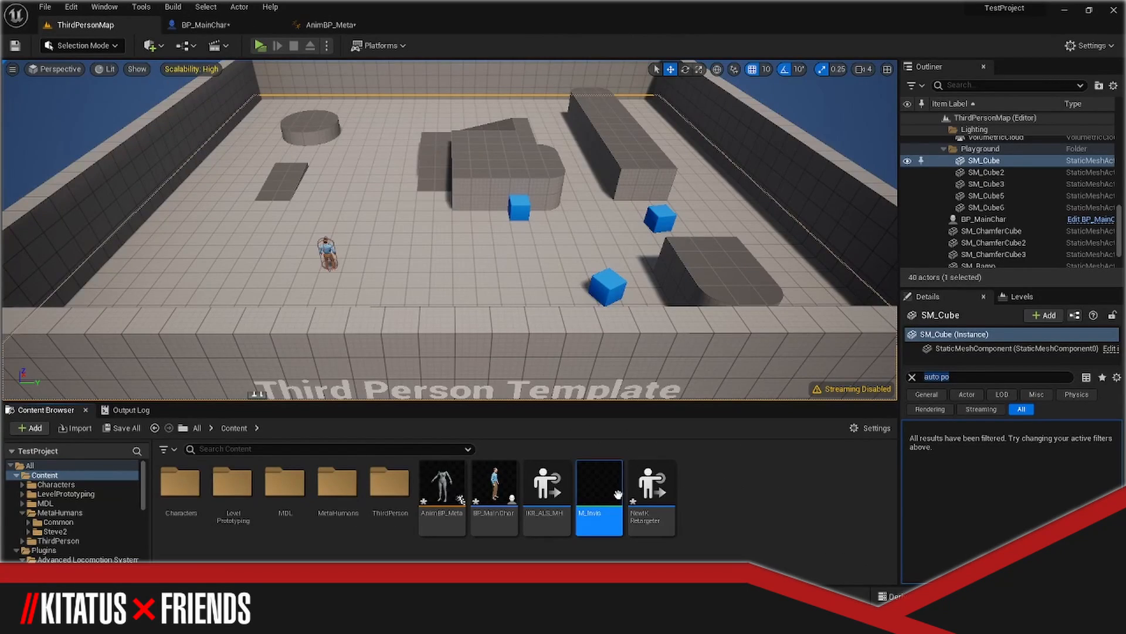
double_click(617, 494)
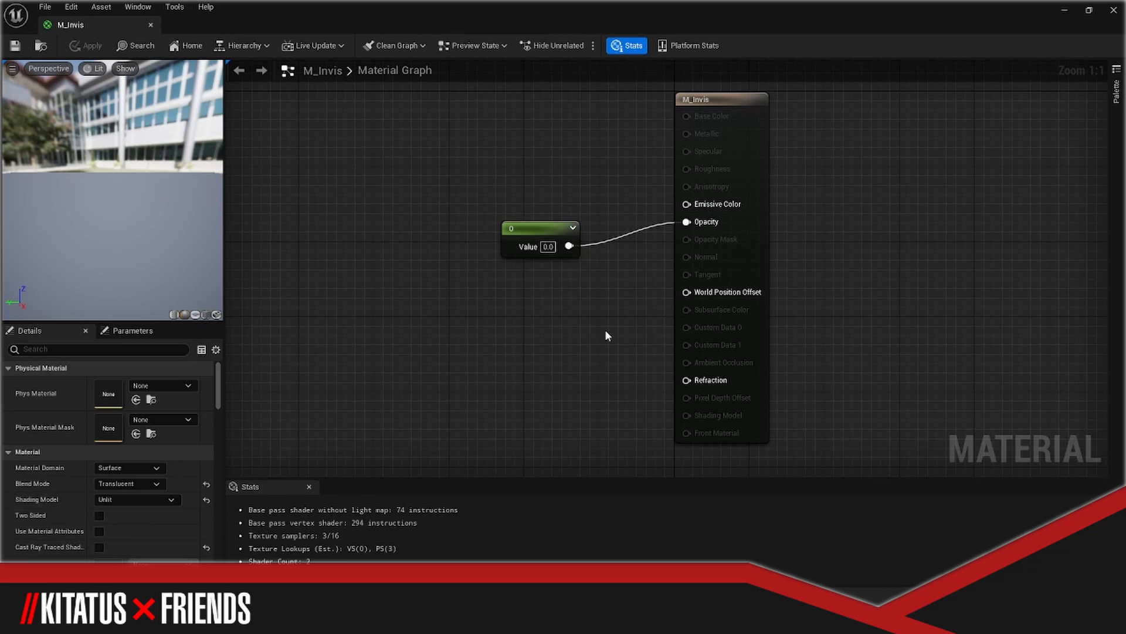
Try adding a Constant node to the M_Invis material graph, delete it, and close the material
left_click_drag(613, 346, 466, 225)
left_click(493, 310)
key("1")
left_click(471, 298)
left_click_drag(553, 391, 493, 307)
key("Delete")
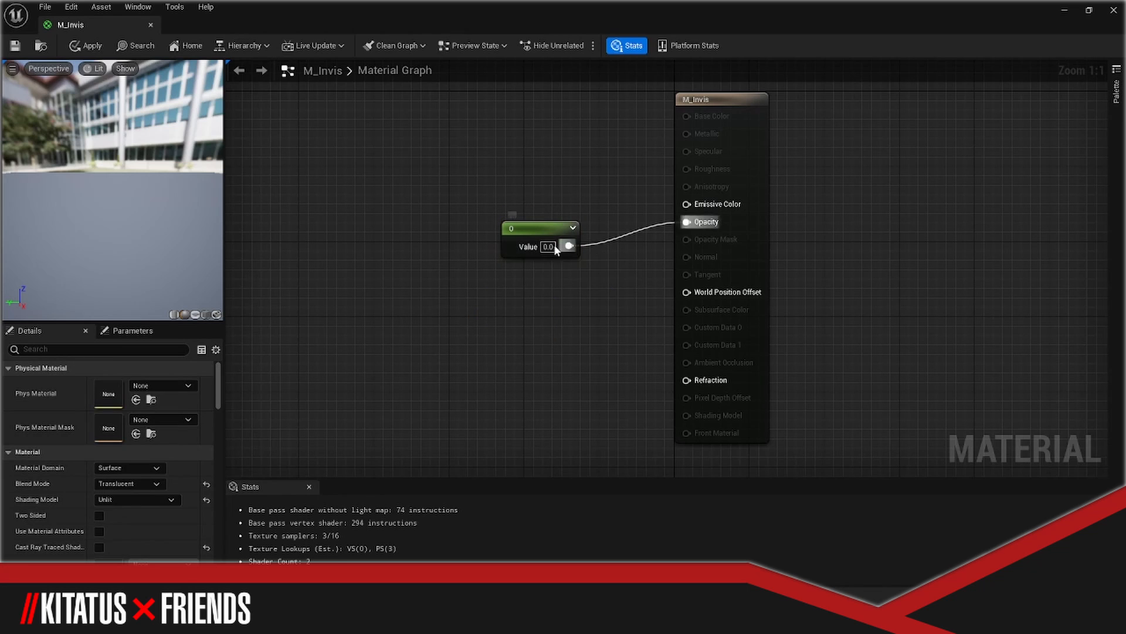
left_click(151, 25)
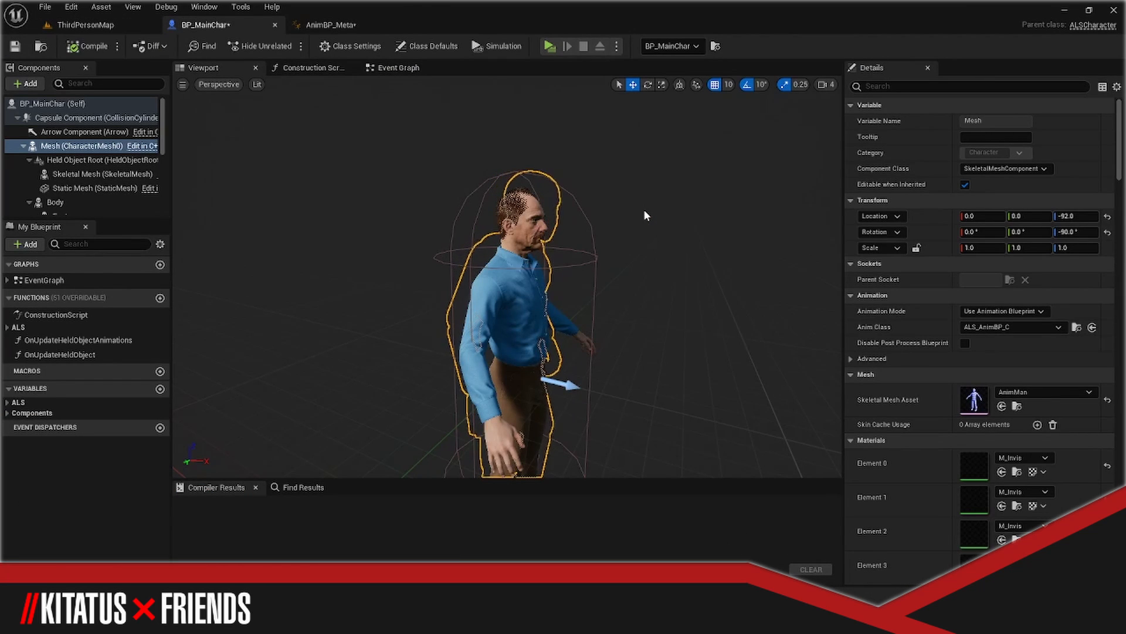
Review the material elements assigned to BP_MainChar's Mesh component, and return to ThirdPersonMap
scroll(930, 470, "down", 2)
scroll(931, 469, "down", 6)
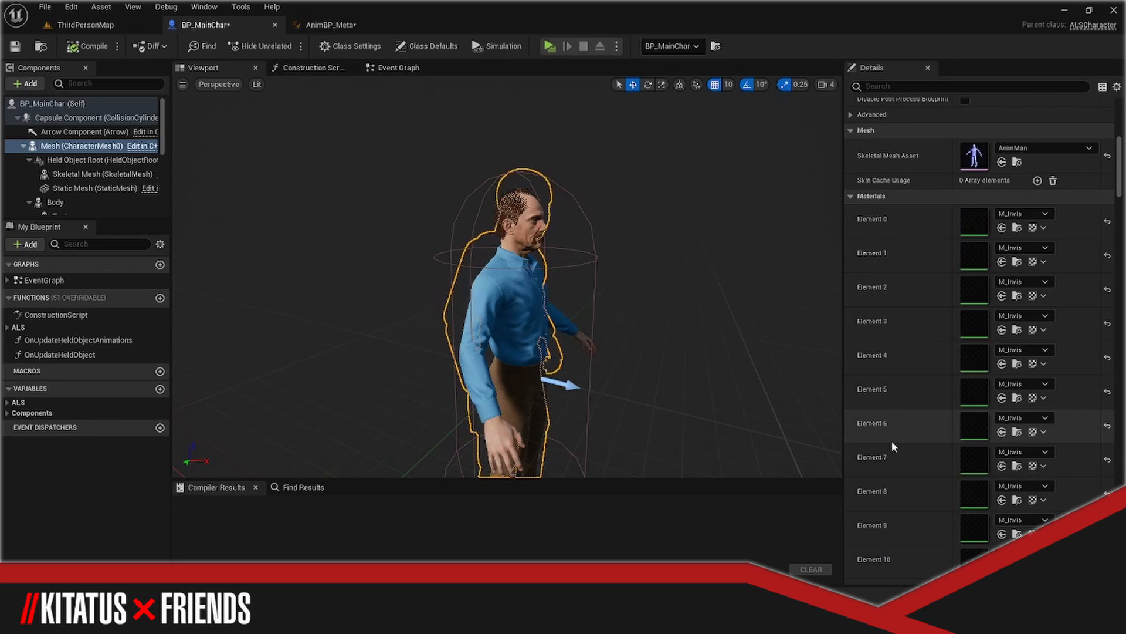
left_click(112, 24)
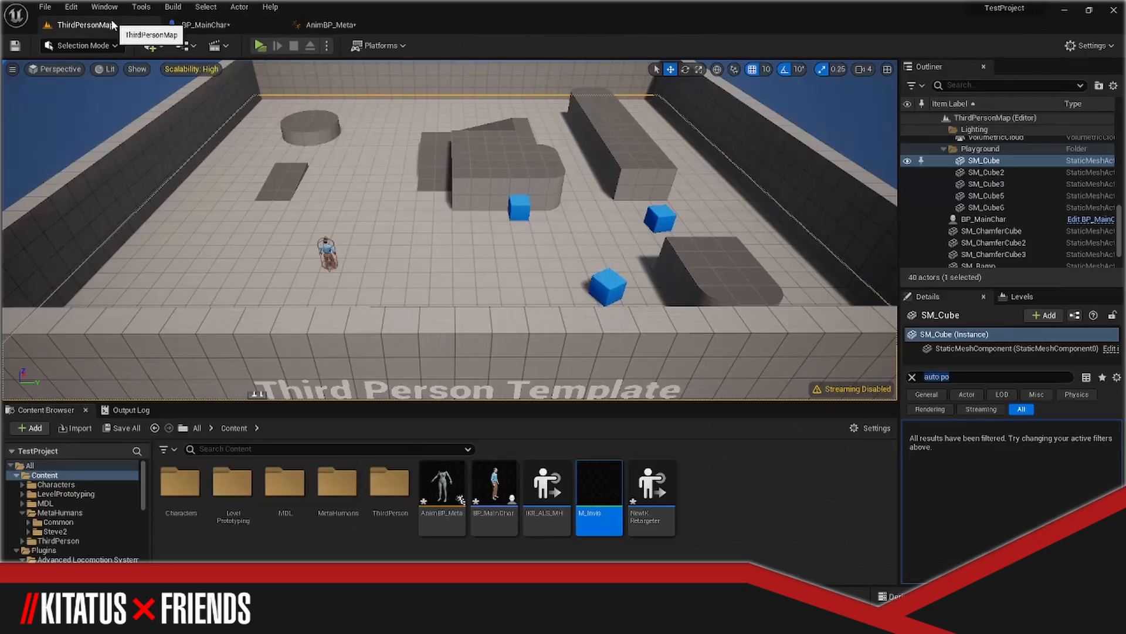
Select the BP_MainChar actor in the level, play the level in a new window, and run the character around to test its animations
key("w")
mouse_move(381, 249)
right_mouse_down()
mouse_move(369, 250)
mouse_move(402, 248)
right_mouse_up()
key("a")
left_click(440, 173)
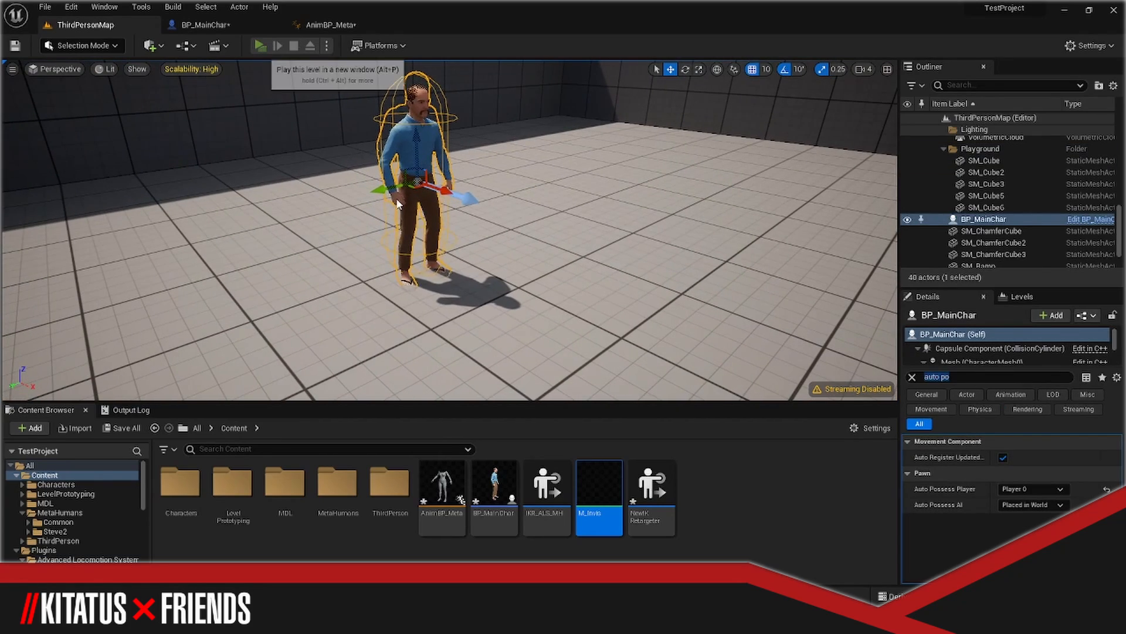
left_click(261, 45)
key("w")
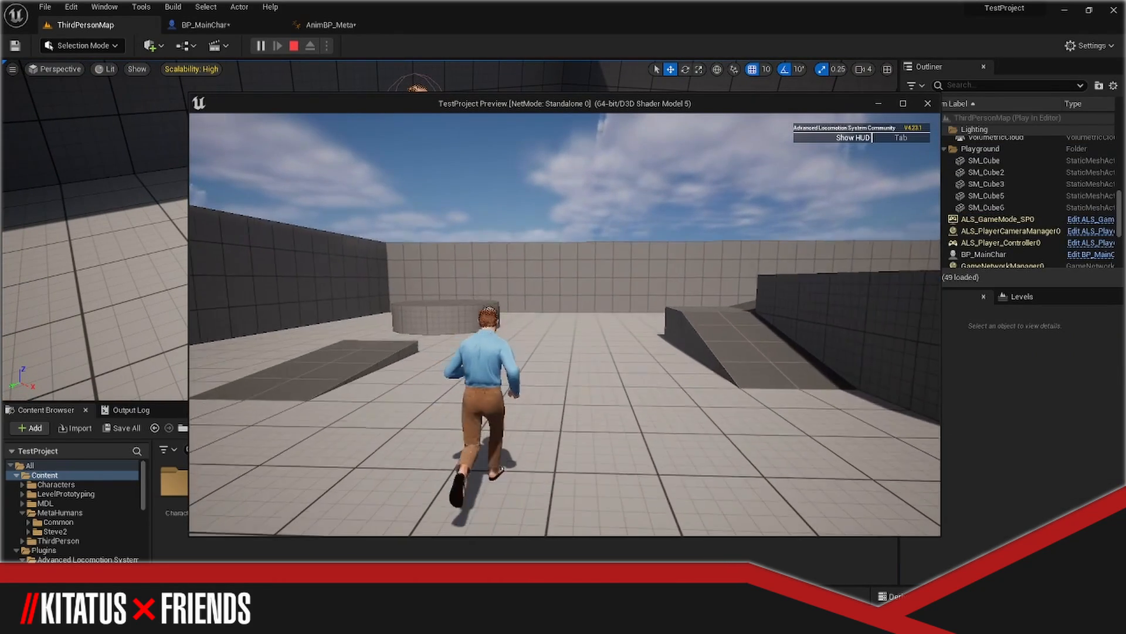
key("d")
key("a")
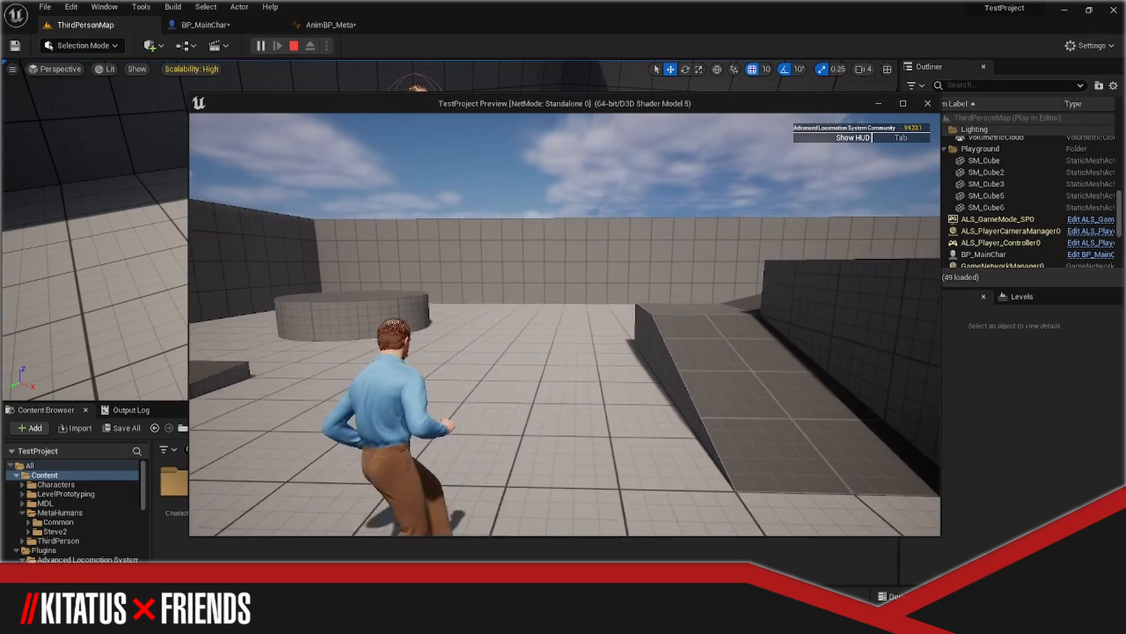
key("w")
key("a")
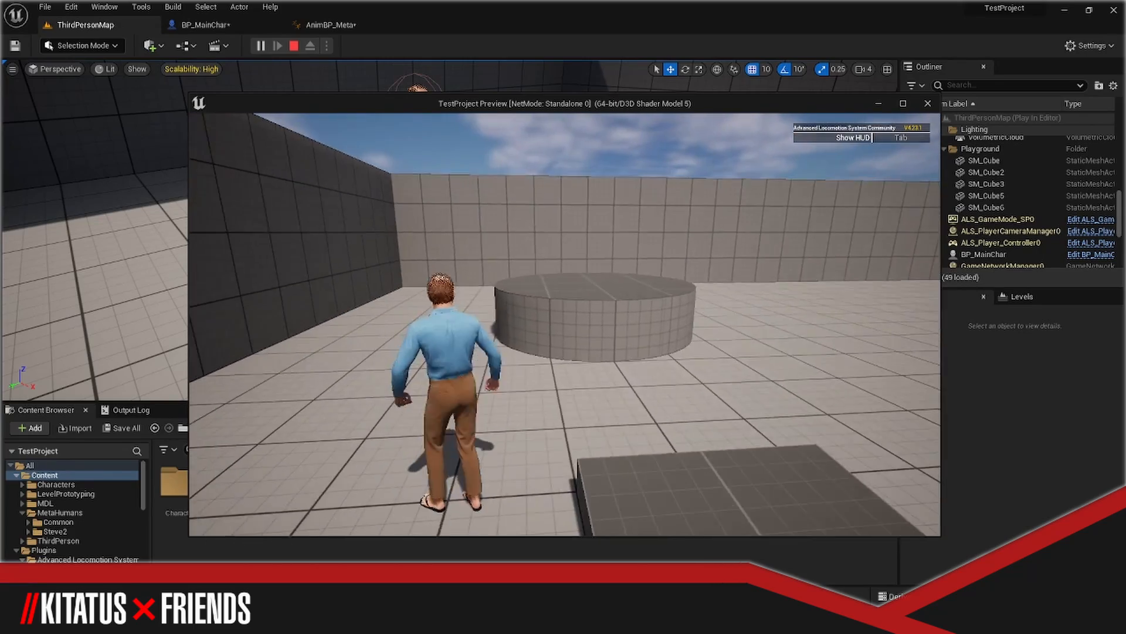